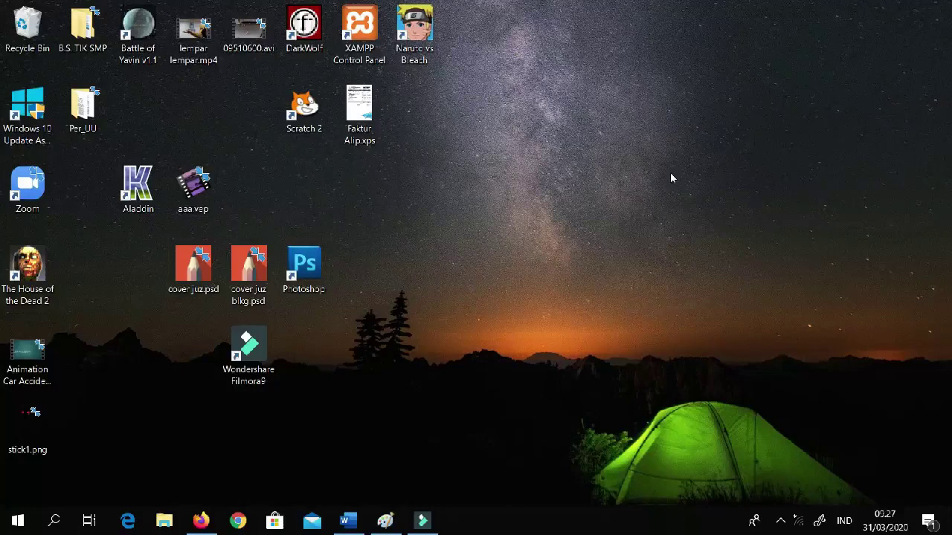
Switch to Paint and copy a rectangular selection of about 589 × 729 px around the smiling, open-armed character
{"action": "left_click", "coordinate": [385, 521]}
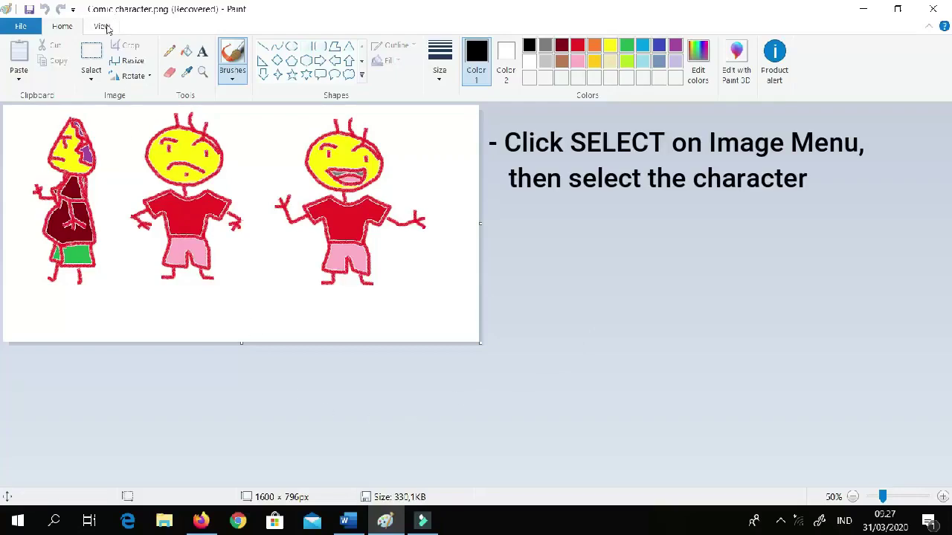
{"action": "left_click", "coordinate": [97, 49]}
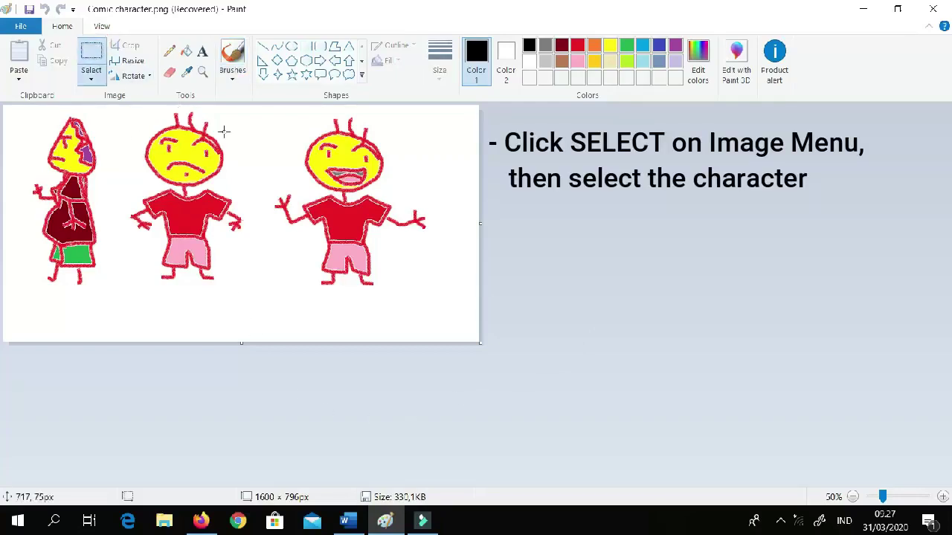
{"action": "left_click_drag", "start_coordinate": [268, 110], "coordinate": [442, 325]}
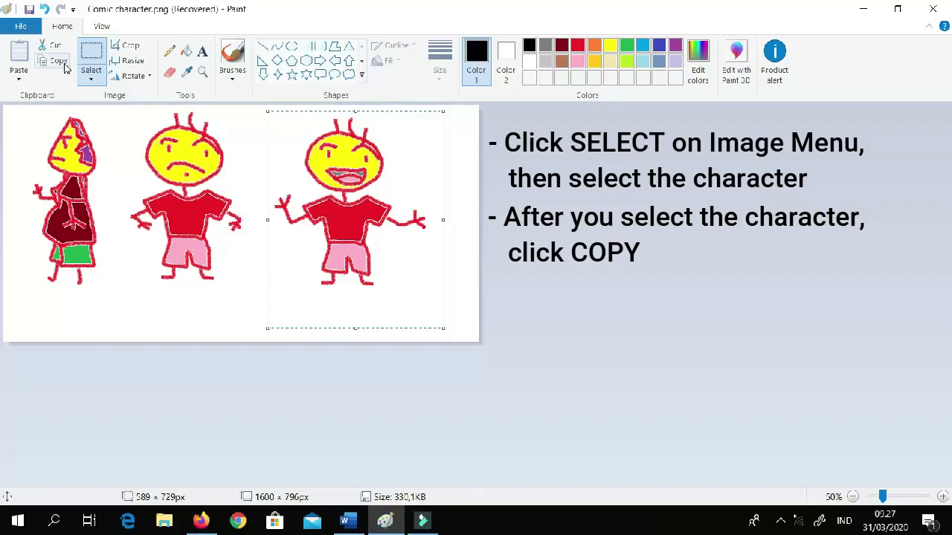
{"action": "left_click", "coordinate": [64, 64]}
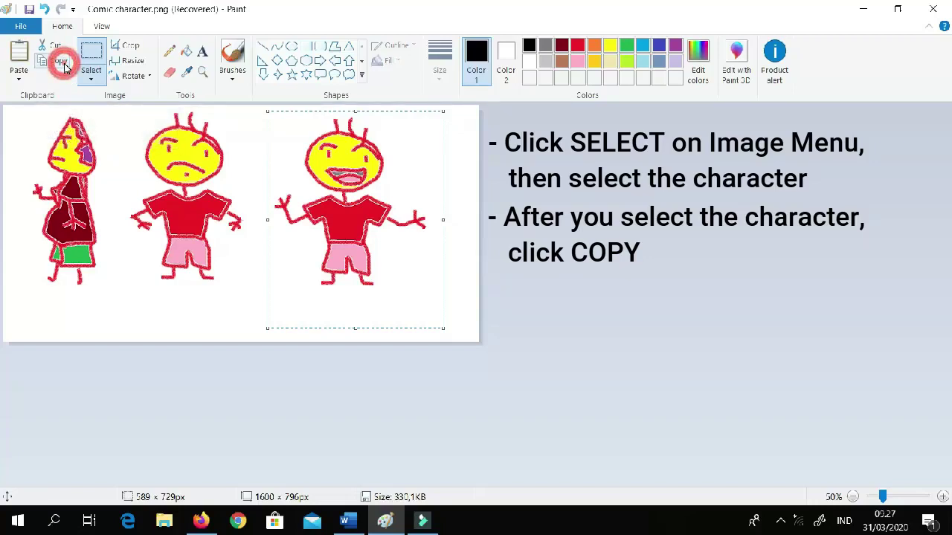
{"action": "left_click", "coordinate": [862, 11]}
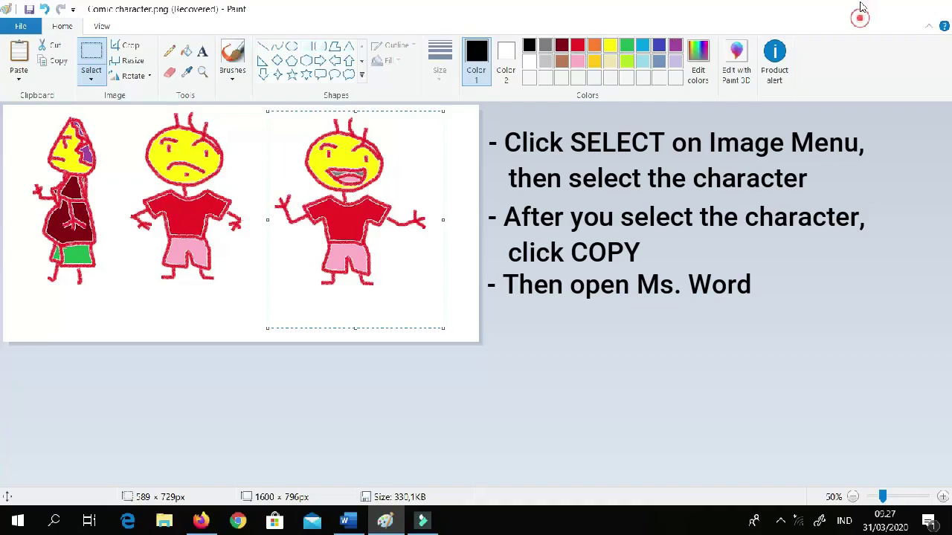
Switch to Word and paste the copied character onto the green page
{"action": "left_click", "coordinate": [346, 522]}
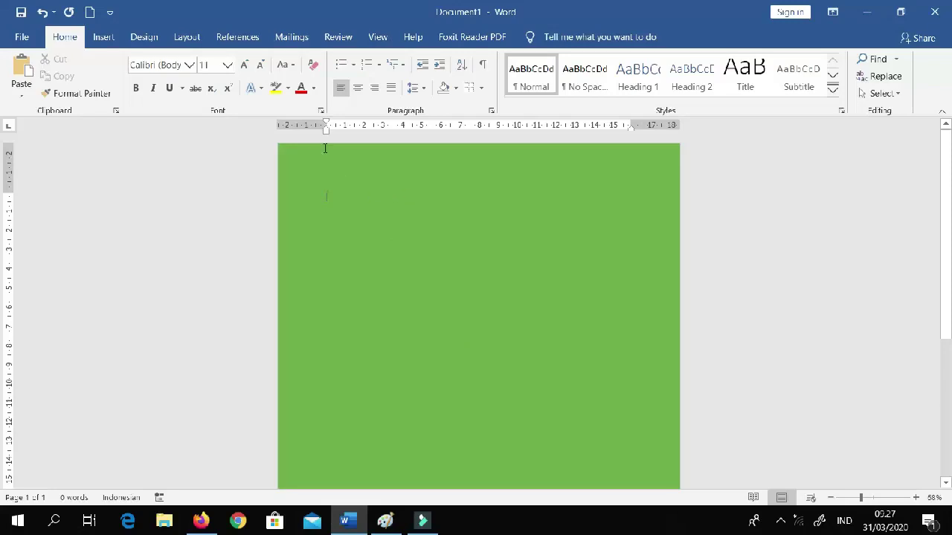
{"action": "left_click", "coordinate": [188, 36]}
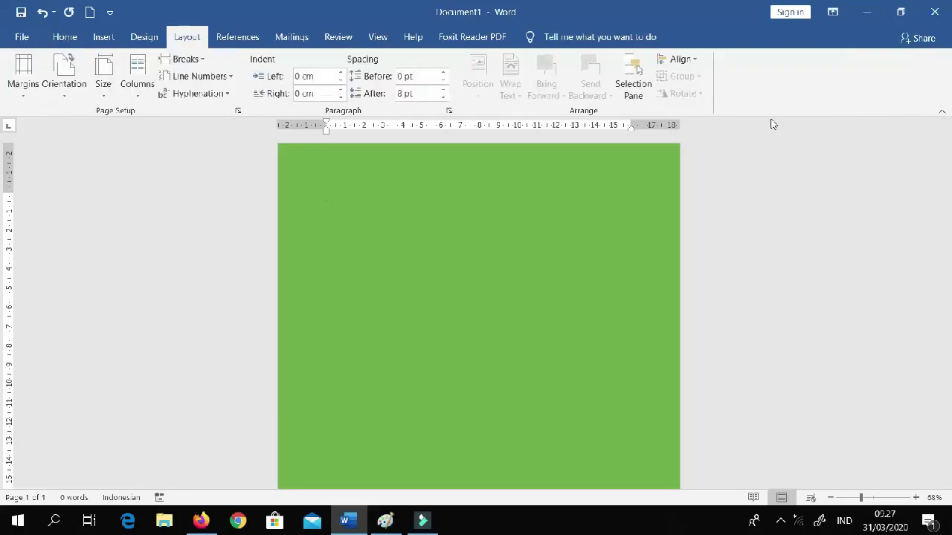
{"action": "left_click", "coordinate": [149, 37]}
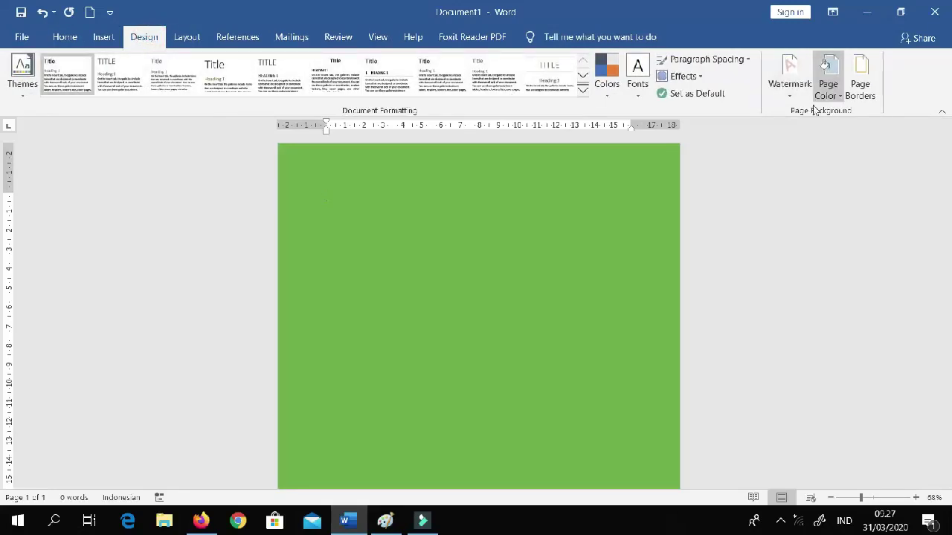
{"action": "left_click", "coordinate": [74, 37]}
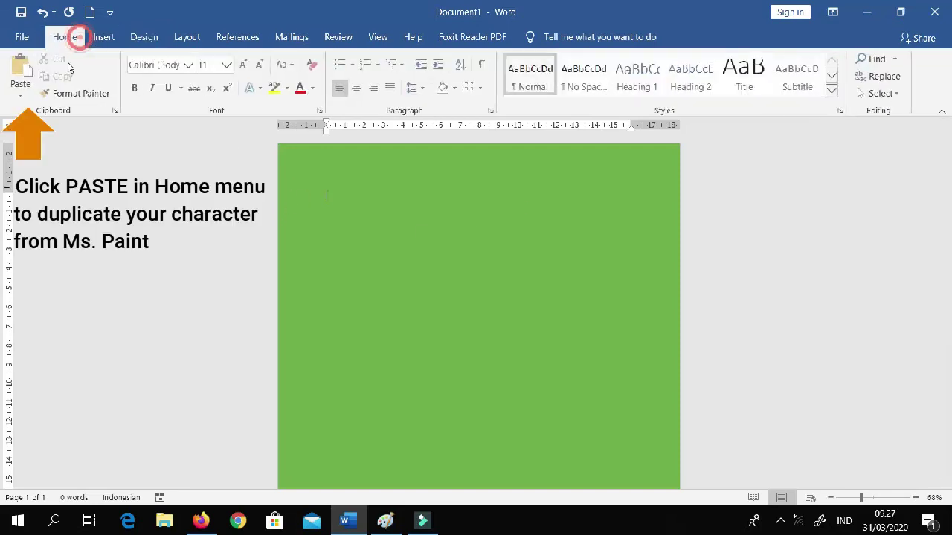
{"action": "left_click", "coordinate": [20, 71]}
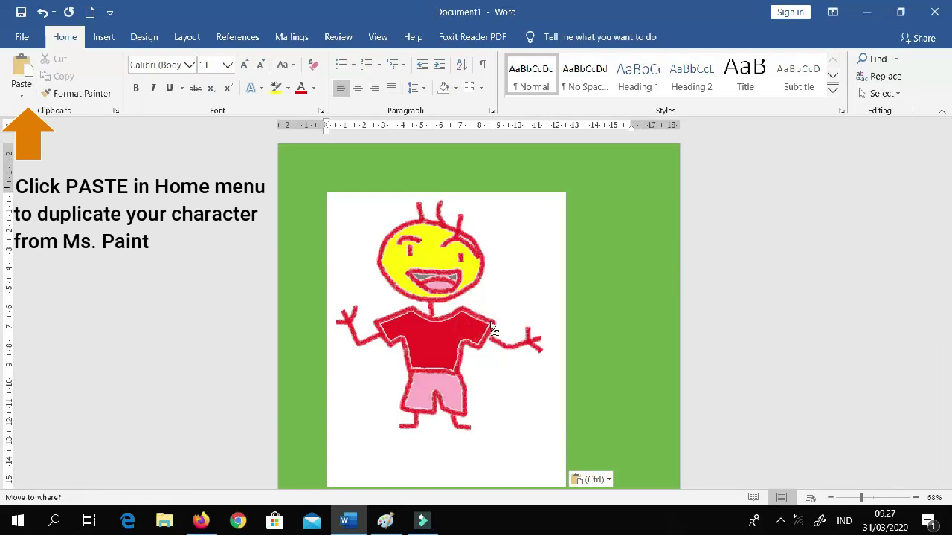
Remove the pasted character's white background with Set Transparent Color
{"action": "left_click", "coordinate": [493, 329]}
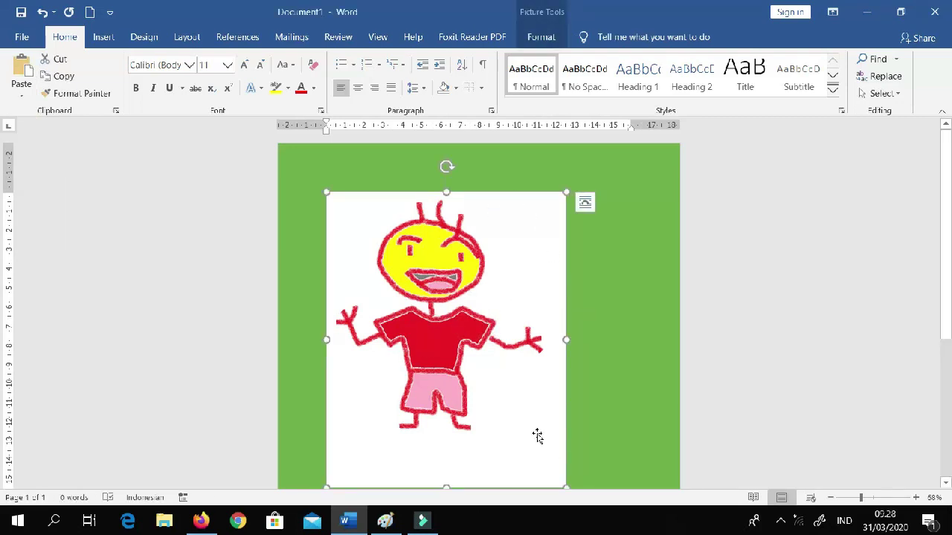
{"action": "left_click", "coordinate": [461, 348]}
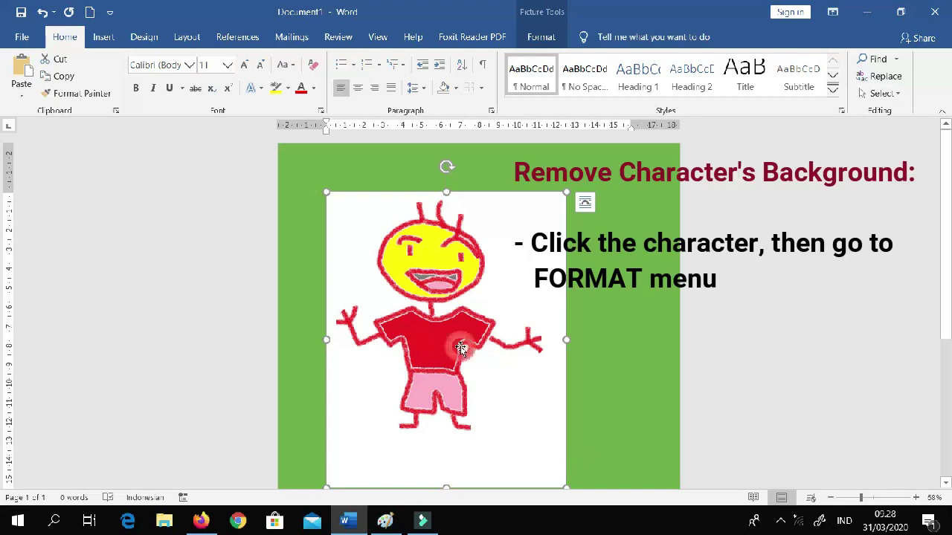
{"action": "left_click", "coordinate": [542, 39]}
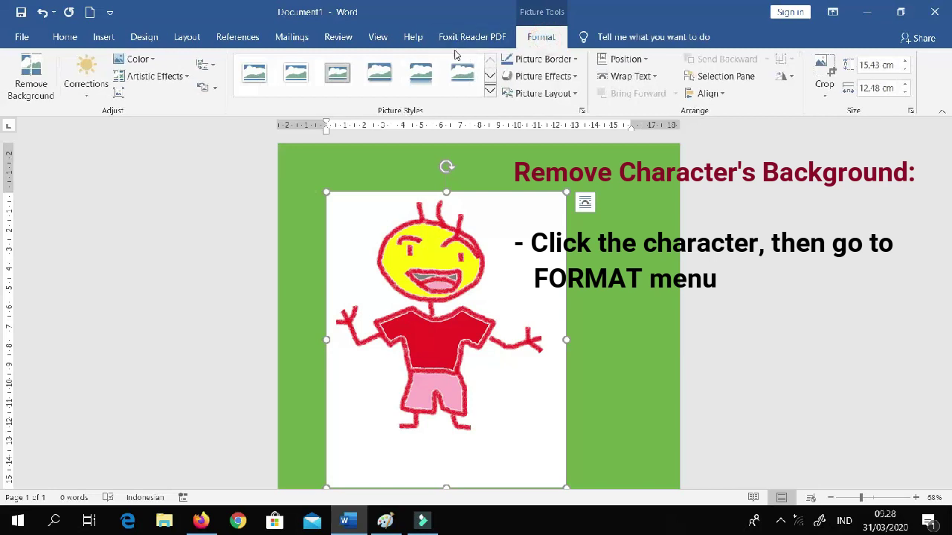
{"action": "left_click", "coordinate": [154, 63]}
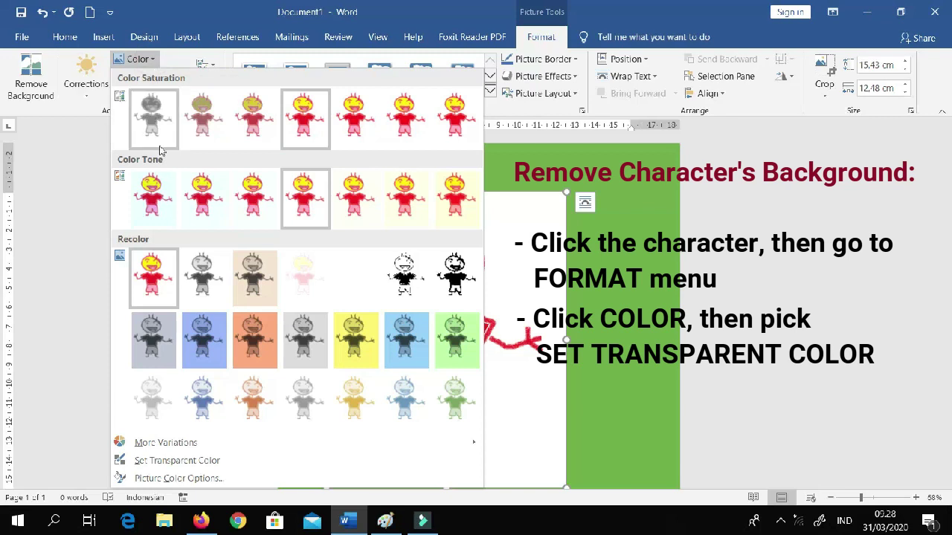
{"action": "left_click", "coordinate": [189, 464]}
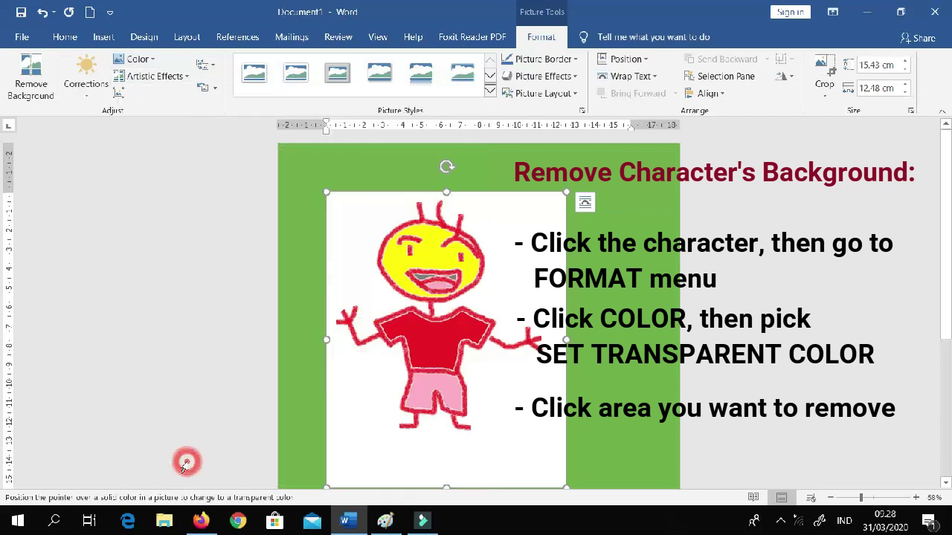
{"action": "left_click", "coordinate": [523, 228]}
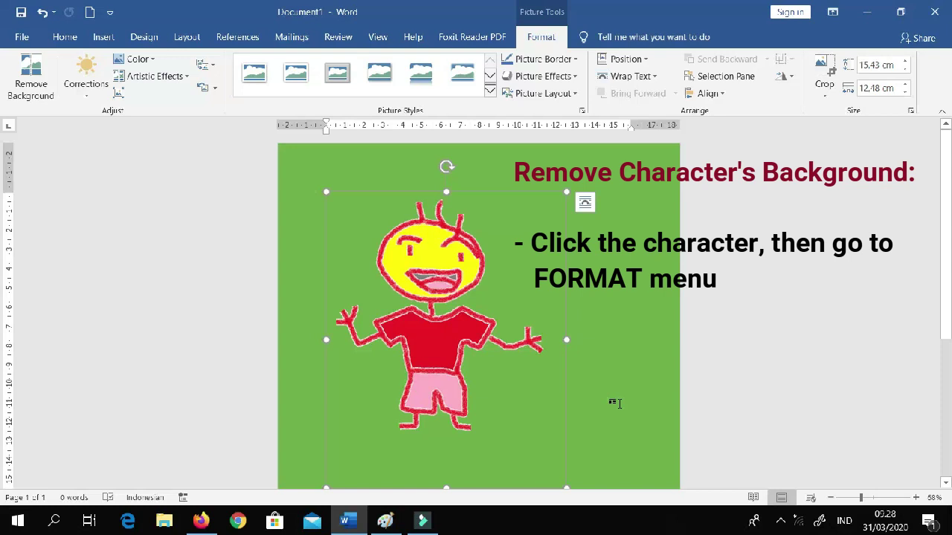
Save the character picture to the Desktop as a PNG file named sss
{"action": "right_click", "coordinate": [429, 268]}
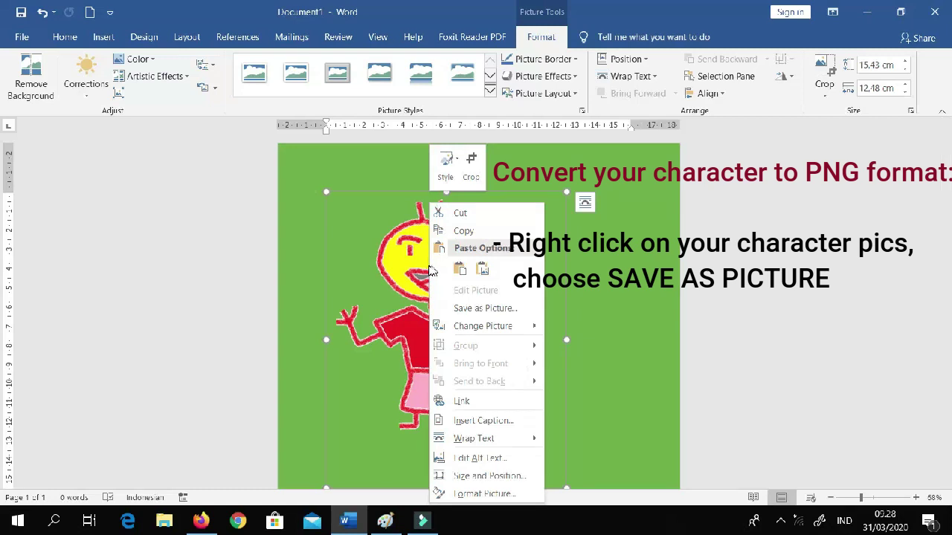
{"action": "left_click", "coordinate": [501, 312]}
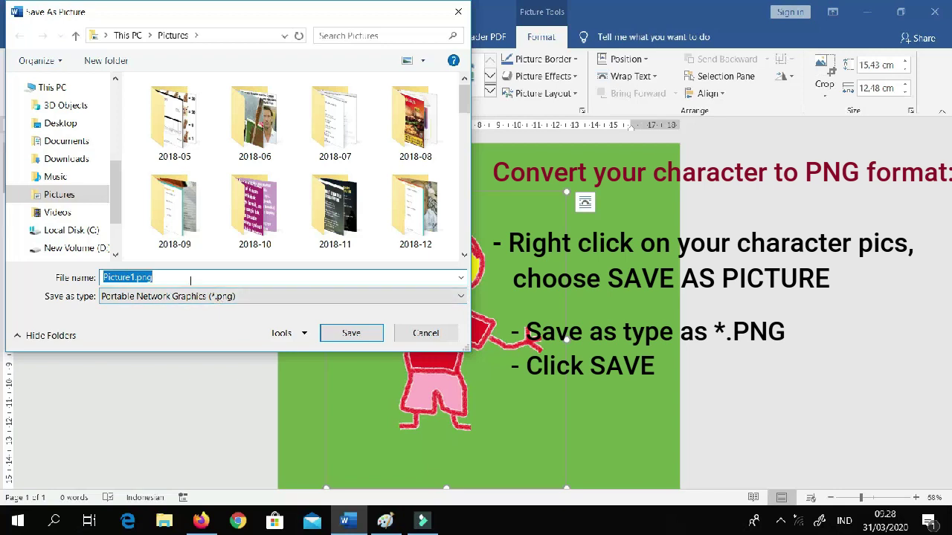
{"action": "type", "text": "sss"}
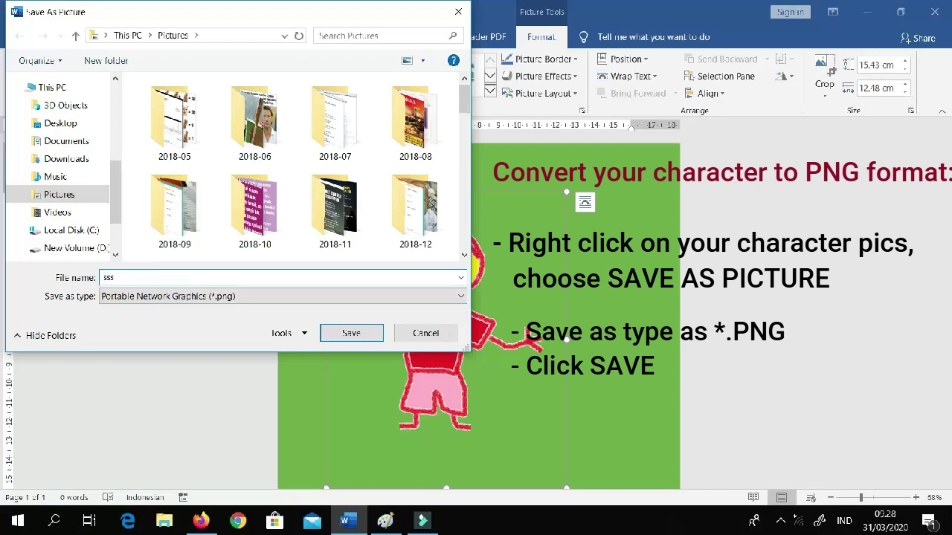
{"action": "left_click", "coordinate": [58, 124]}
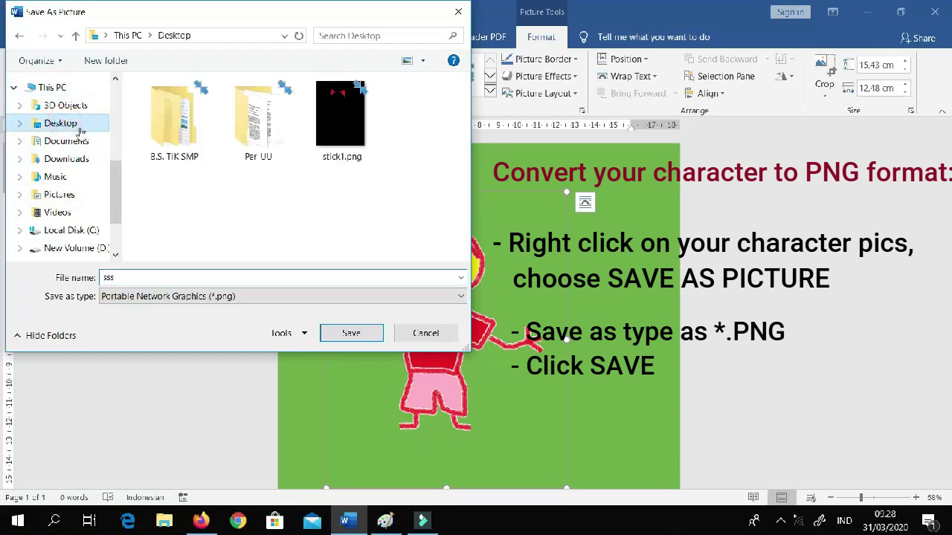
{"action": "left_click", "coordinate": [363, 341]}
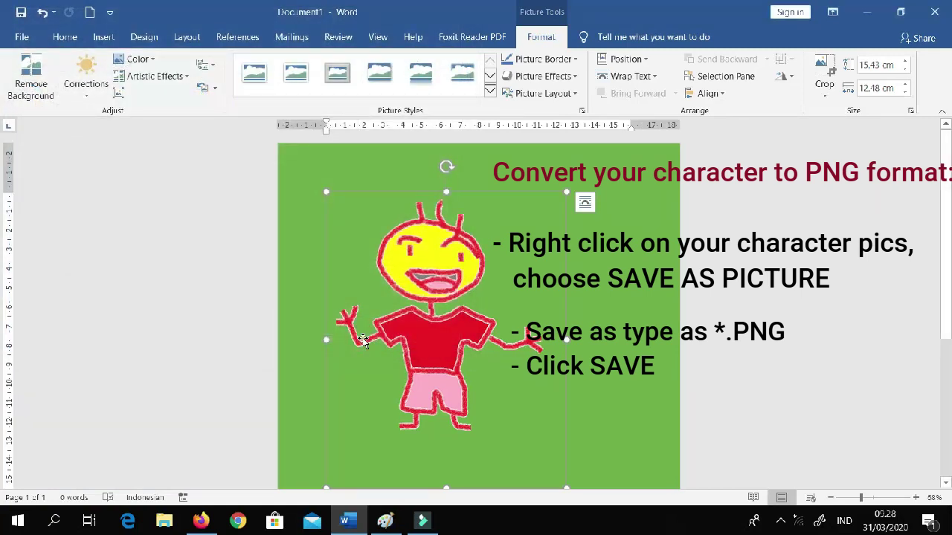
Open sss.png from the desktop to check the exported character, and close the viewer
{"action": "left_click", "coordinate": [867, 6]}
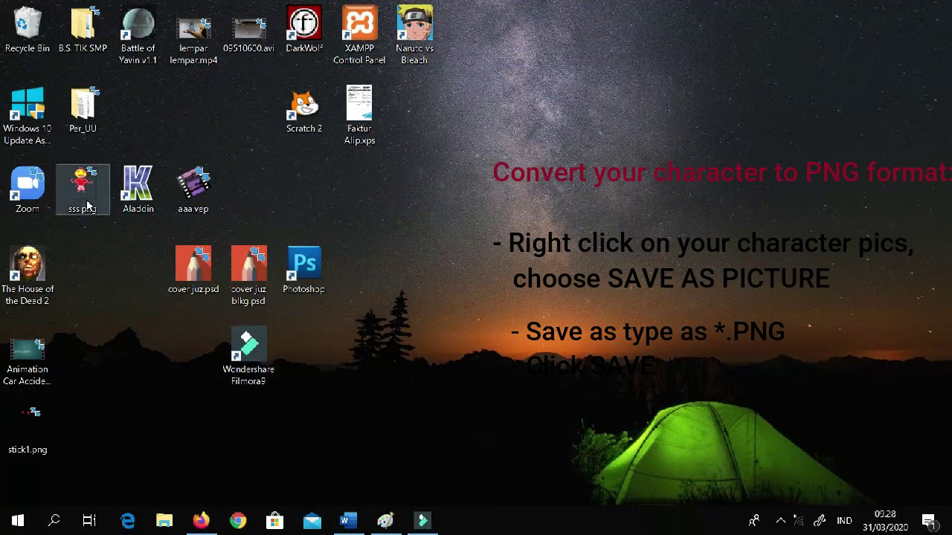
{"action": "double_click", "coordinate": [82, 190]}
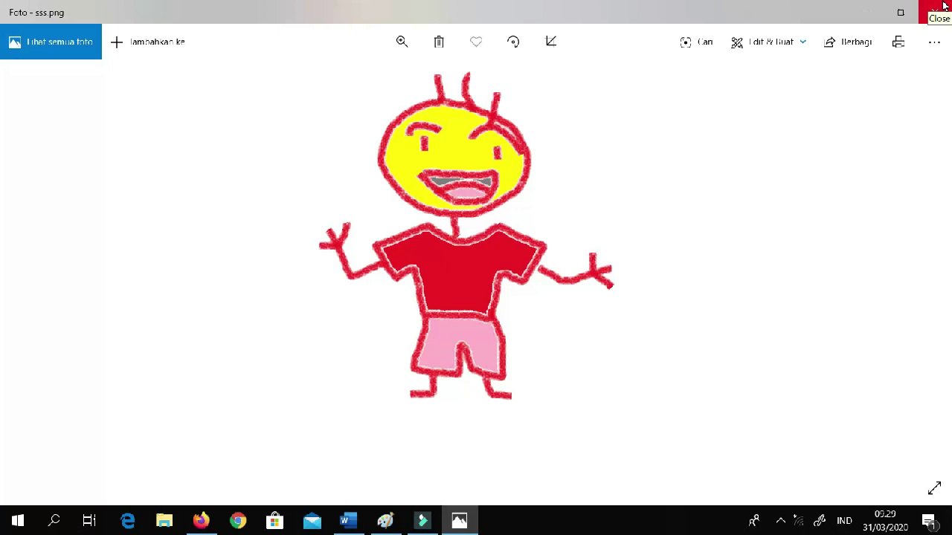
{"action": "left_click", "coordinate": [941, 19]}
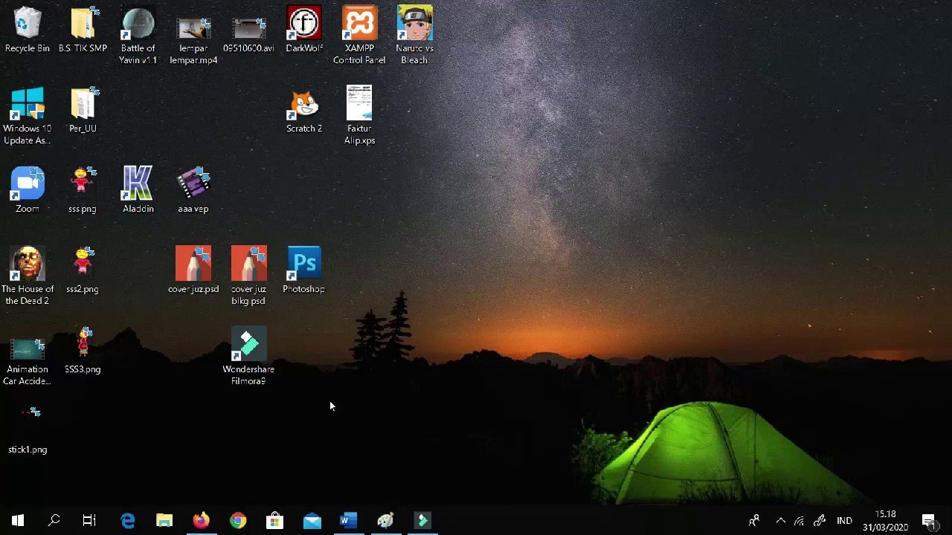
Switch to the Canva login page in Firefox and log in with Google
{"action": "left_click", "coordinate": [201, 522]}
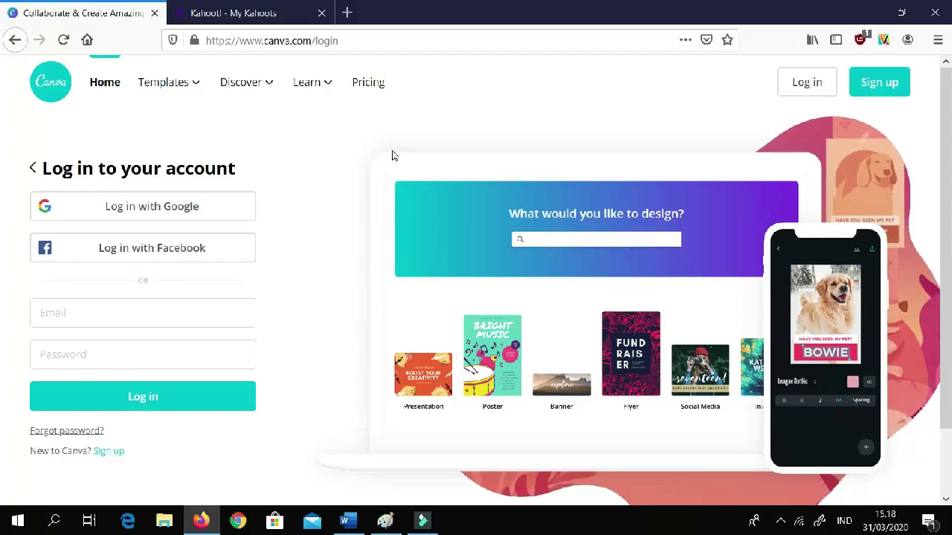
{"action": "left_click", "coordinate": [187, 210]}
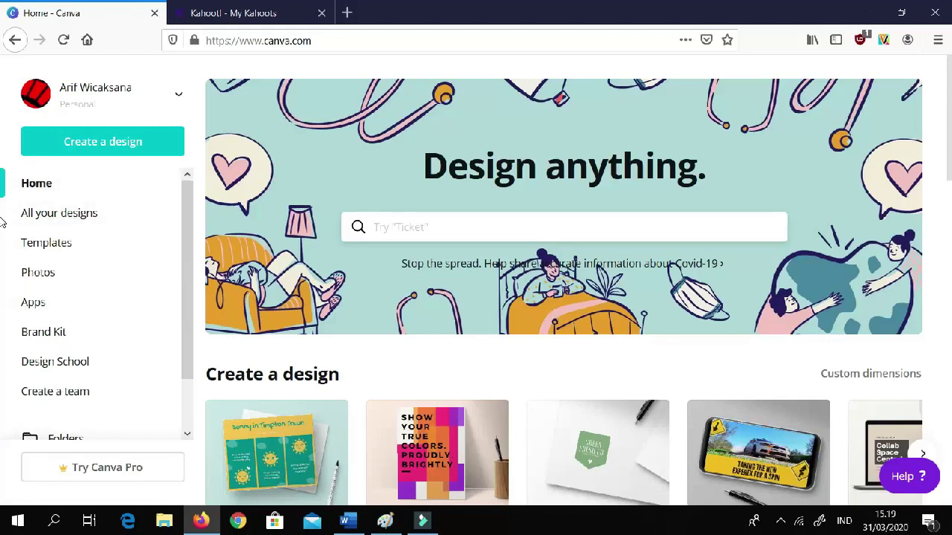
Search Canva for comics and open the suggested Comic Strip templates
{"action": "left_click", "coordinate": [589, 232]}
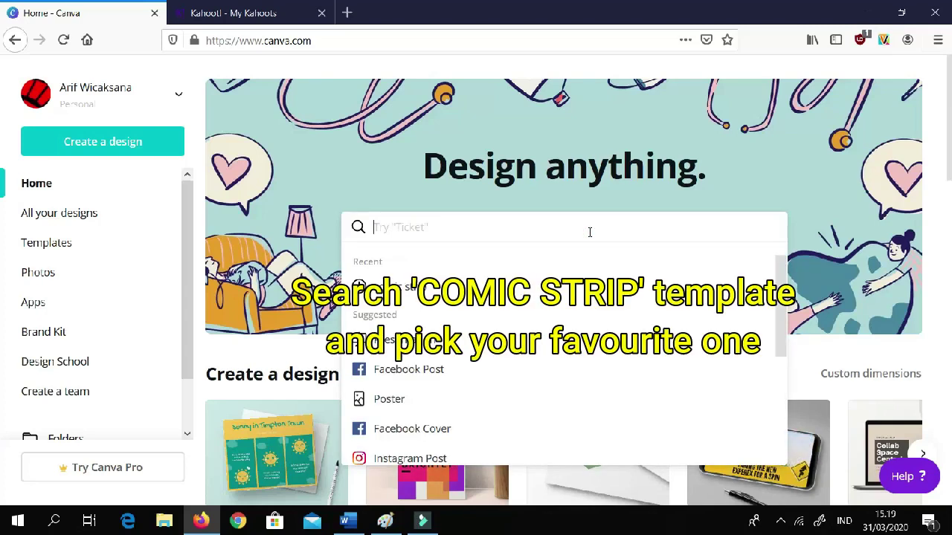
{"action": "type", "text": "comic"}
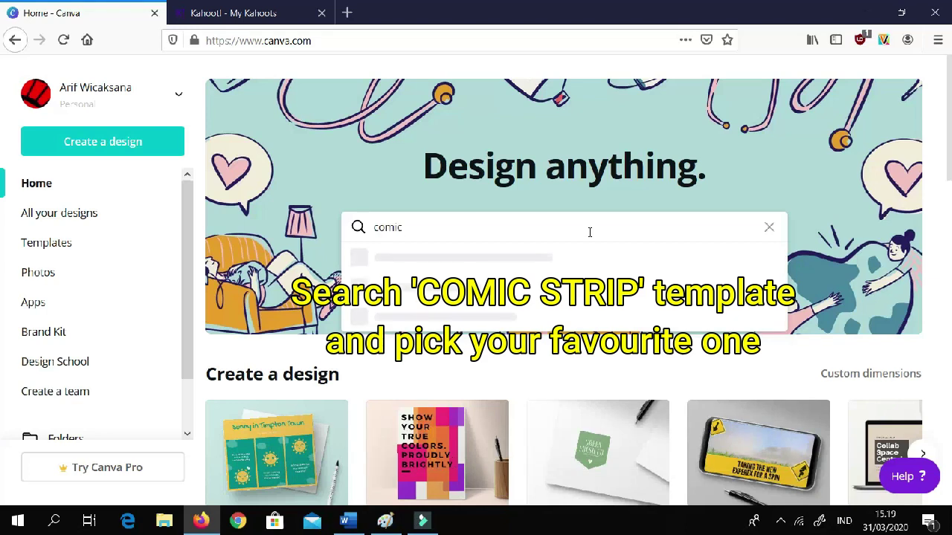
{"action": "type", "text": "s"}
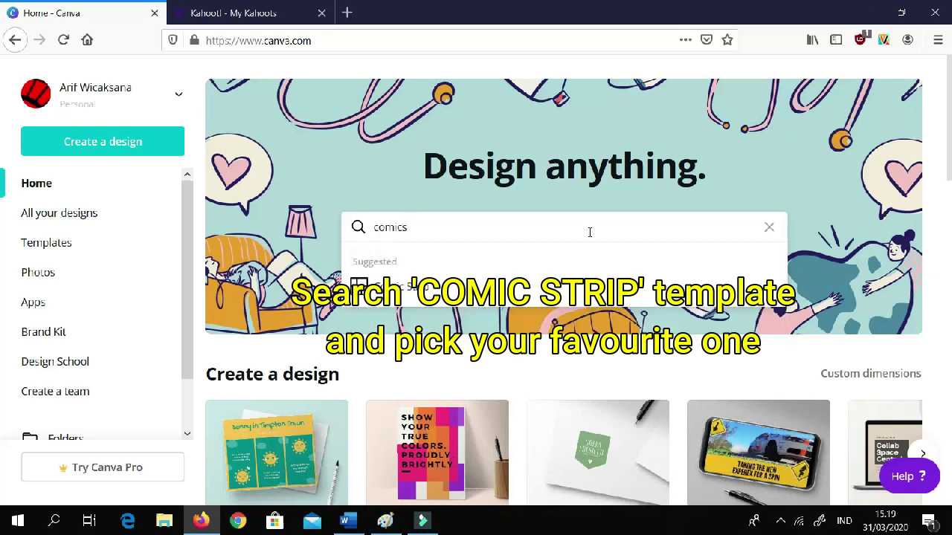
{"action": "left_click", "coordinate": [413, 289]}
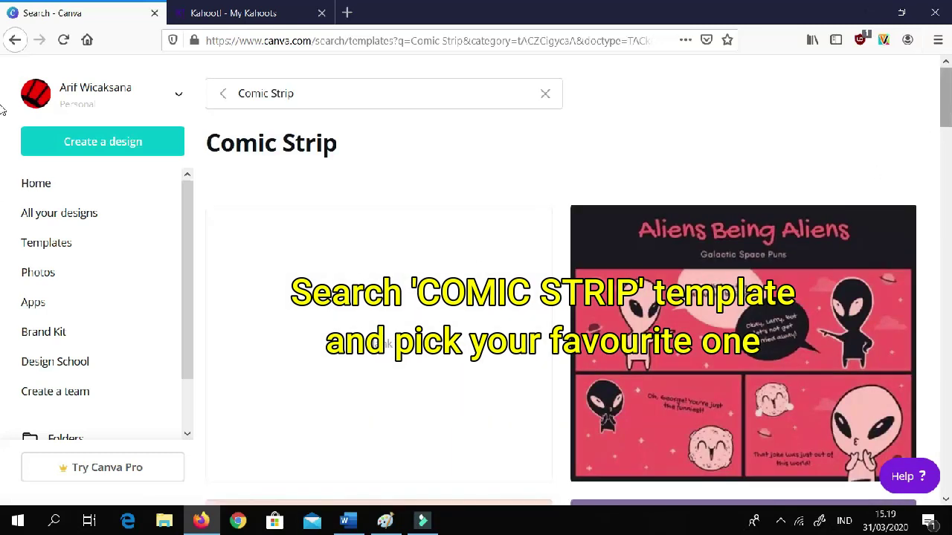
Browse the Comic Strip templates and open The Whole Nine Lives template for editing
{"action": "scroll", "coordinate": [3, 147], "scroll_direction": "down", "scroll_amount": 4}
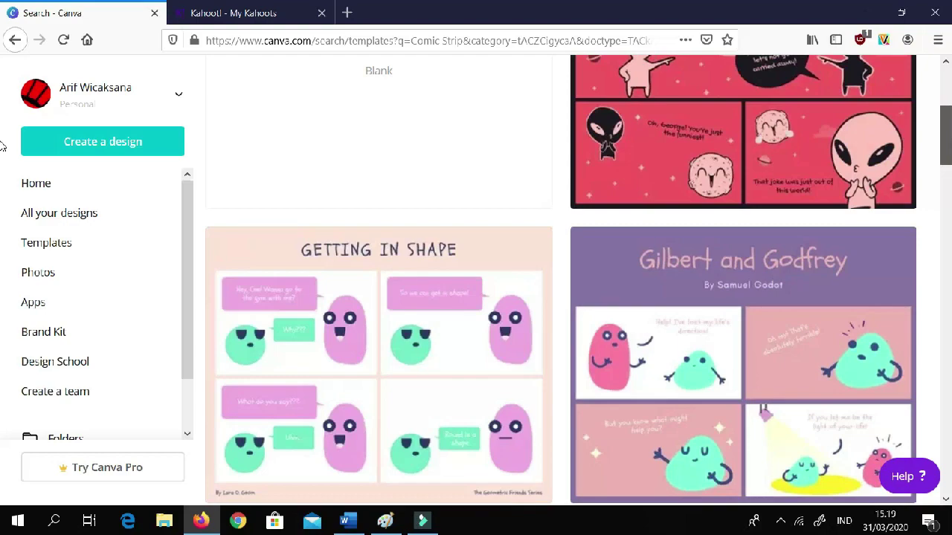
{"action": "scroll", "coordinate": [3, 146], "scroll_direction": "down", "scroll_amount": 9}
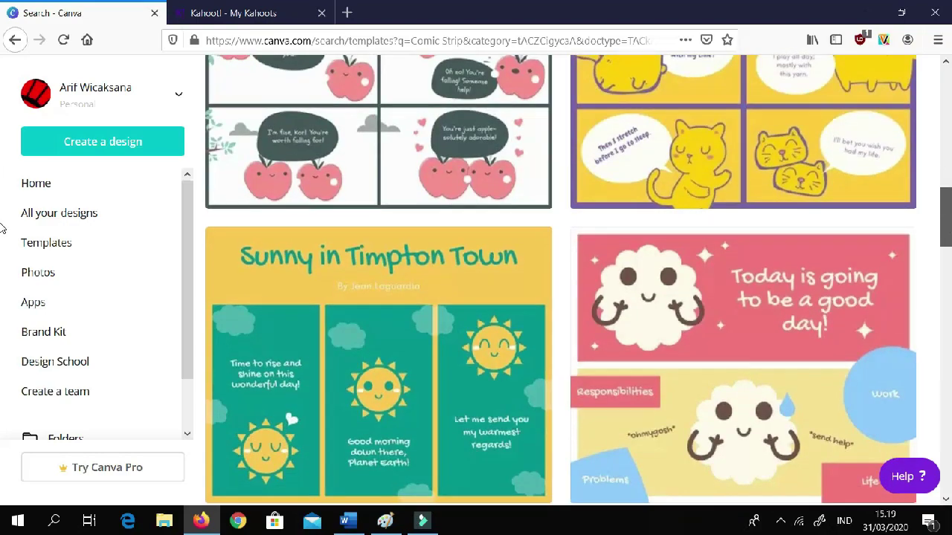
{"action": "scroll", "coordinate": [2, 228], "scroll_direction": "down", "scroll_amount": 7}
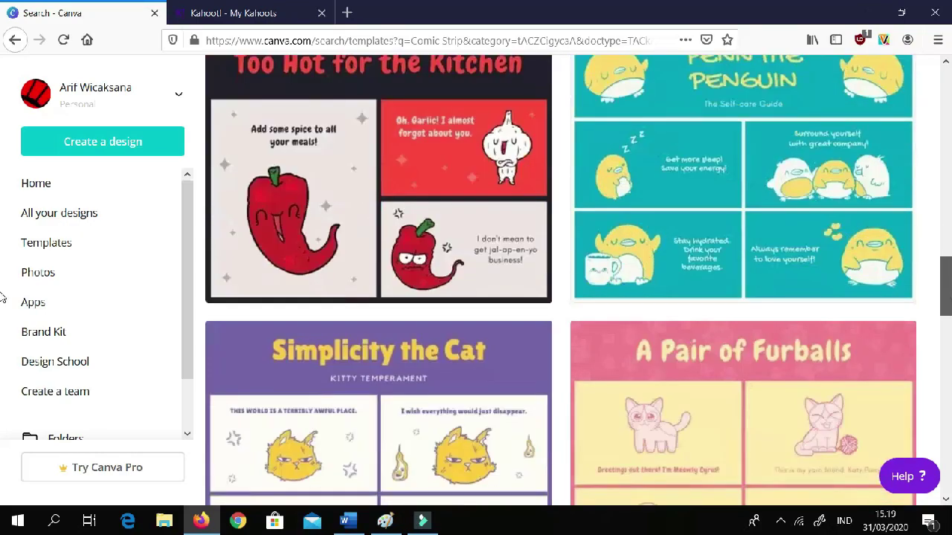
{"action": "scroll", "coordinate": [3, 297], "scroll_direction": "down", "scroll_amount": 2}
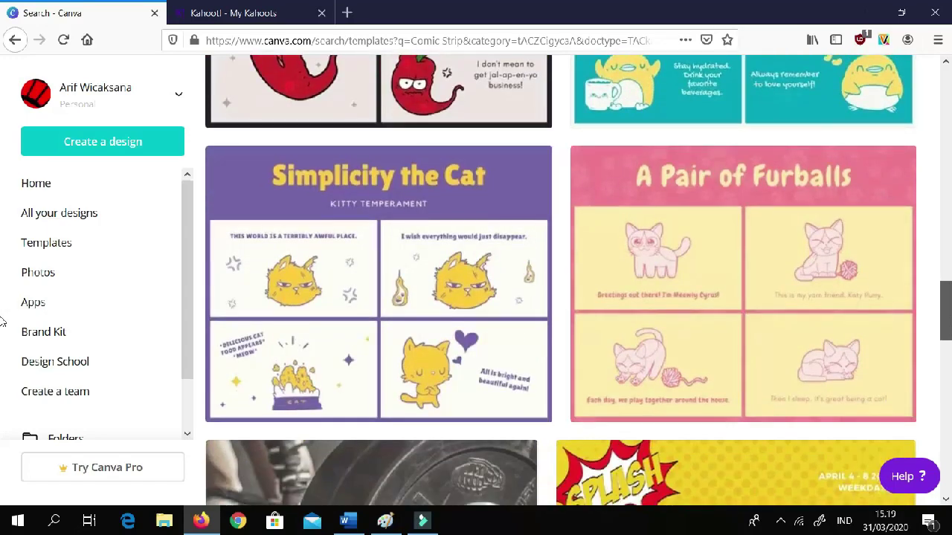
{"action": "scroll", "coordinate": [2, 320], "scroll_direction": "up", "scroll_amount": 12}
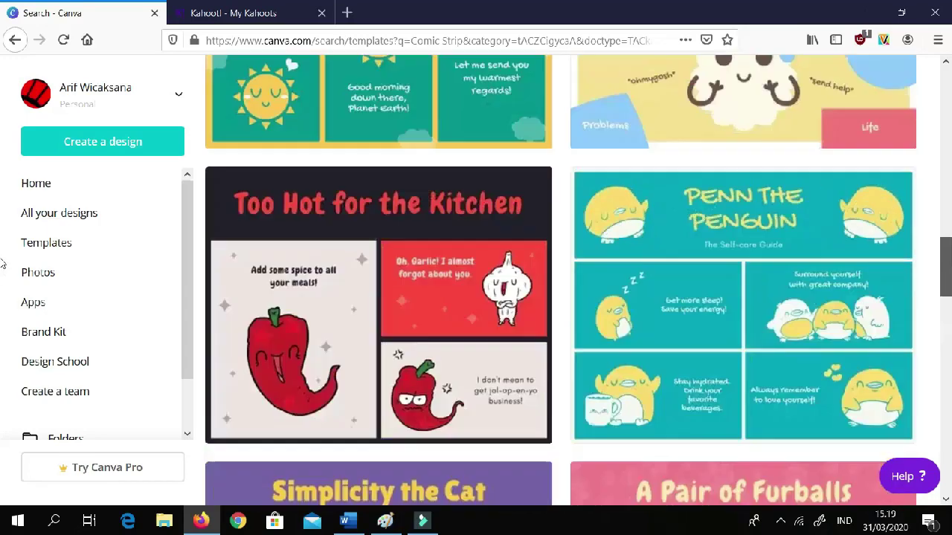
{"action": "scroll", "coordinate": [2, 202], "scroll_direction": "up", "scroll_amount": 3}
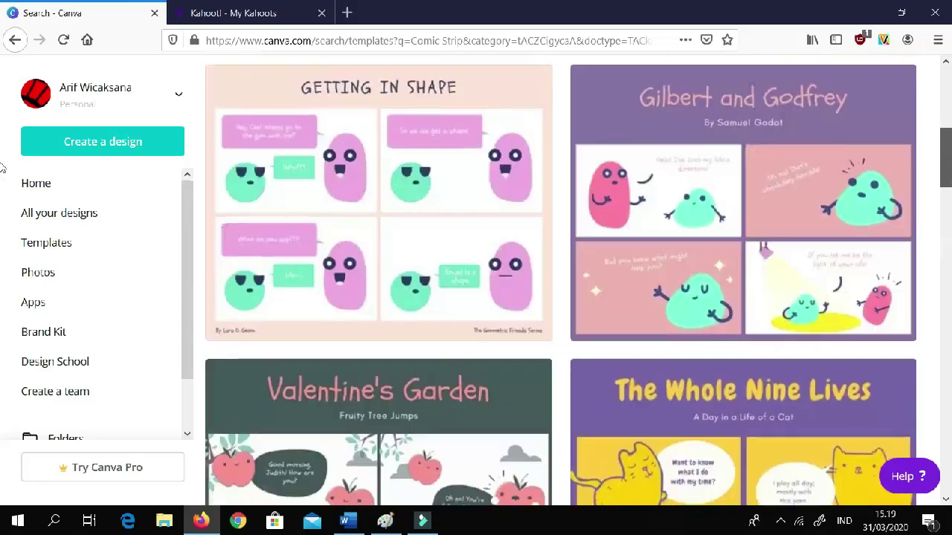
{"action": "scroll", "coordinate": [863, 247], "scroll_direction": "down", "scroll_amount": 3}
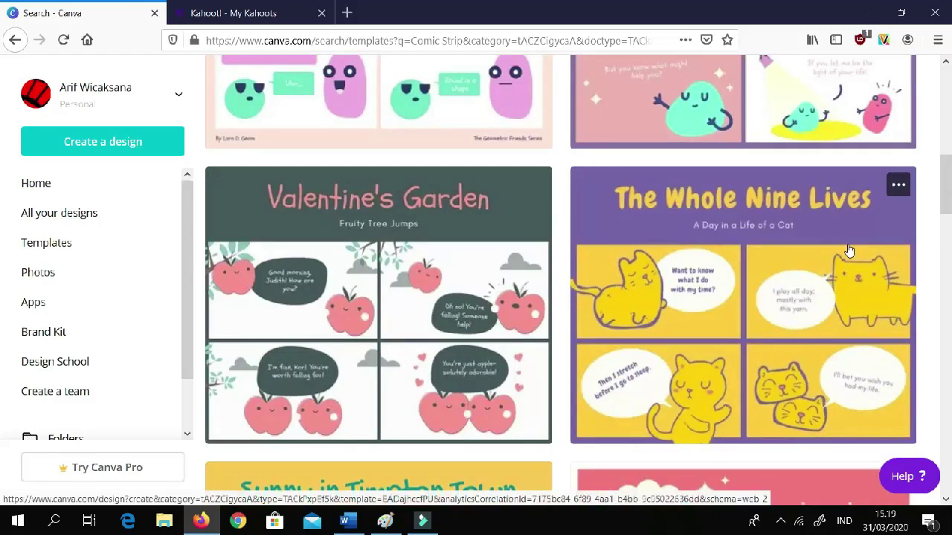
{"action": "left_click", "coordinate": [849, 250]}
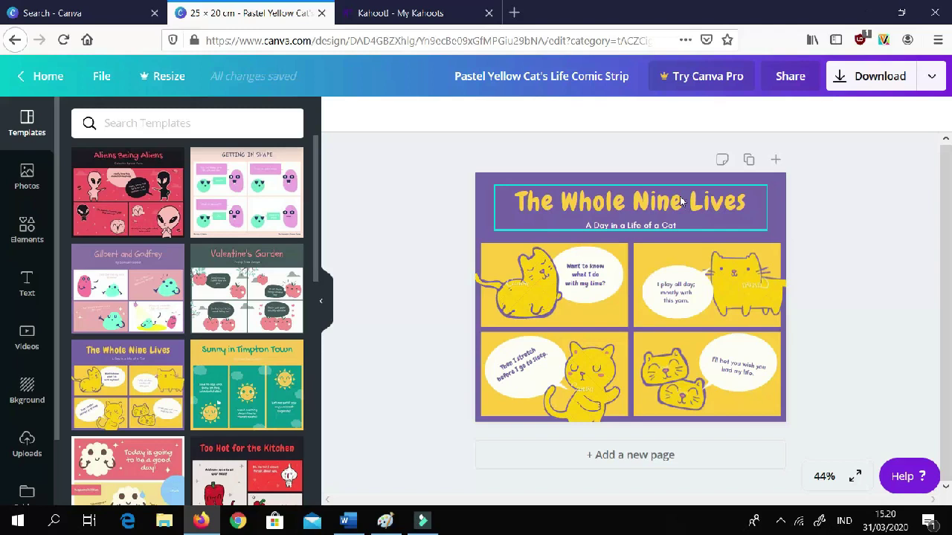
Delete the cat drawings from all four comic panels, keeping the speech bubbles
{"action": "left_click", "coordinate": [525, 294]}
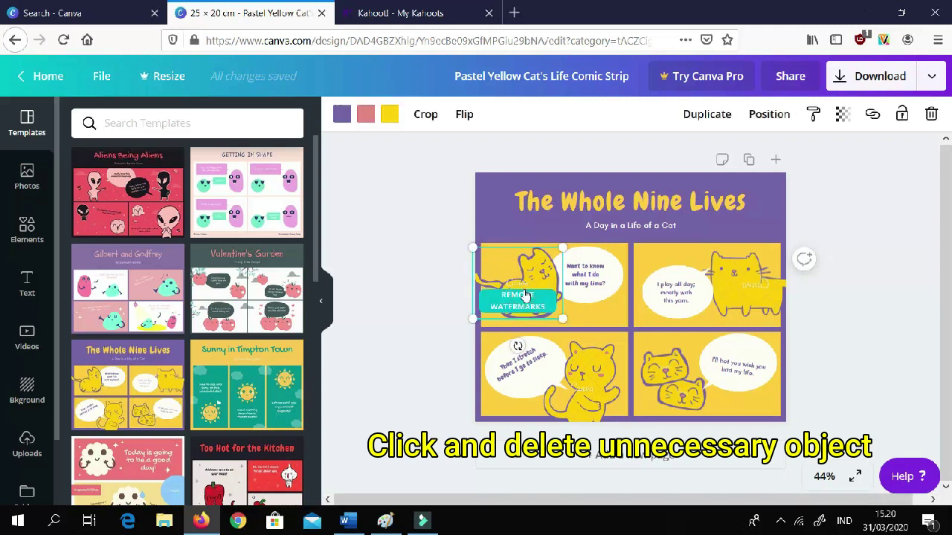
{"action": "key", "text": "Delete"}
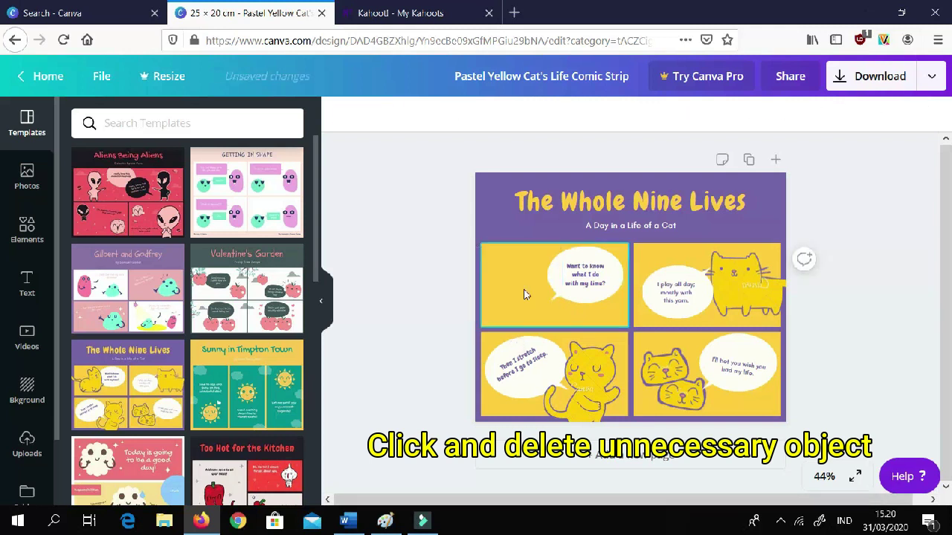
{"action": "left_click", "coordinate": [751, 276]}
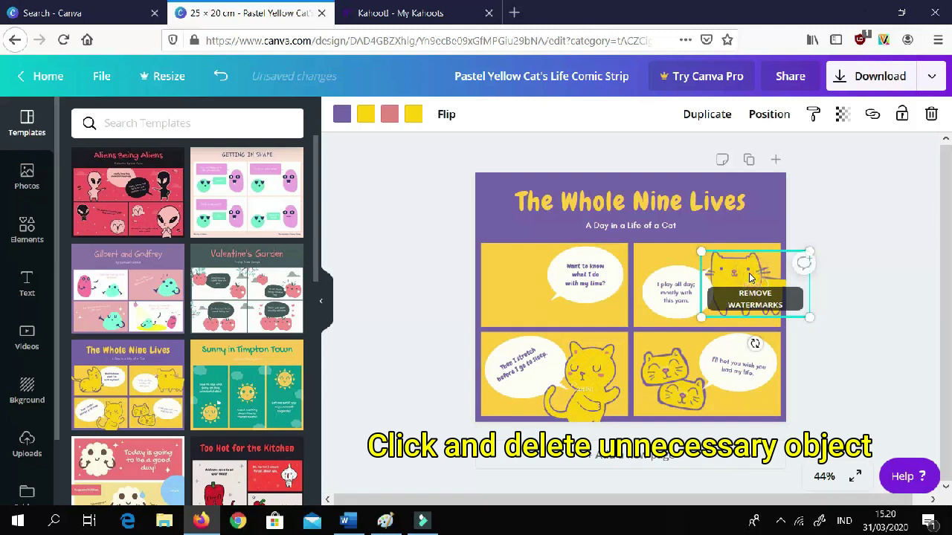
{"action": "key", "text": "Delete"}
{"action": "left_click", "coordinate": [588, 376]}
{"action": "key", "text": "Delete"}
{"action": "left_click", "coordinate": [678, 384]}
{"action": "key", "text": "Delete"}
{"action": "left_click", "coordinate": [677, 383]}
{"action": "key", "text": "Delete"}
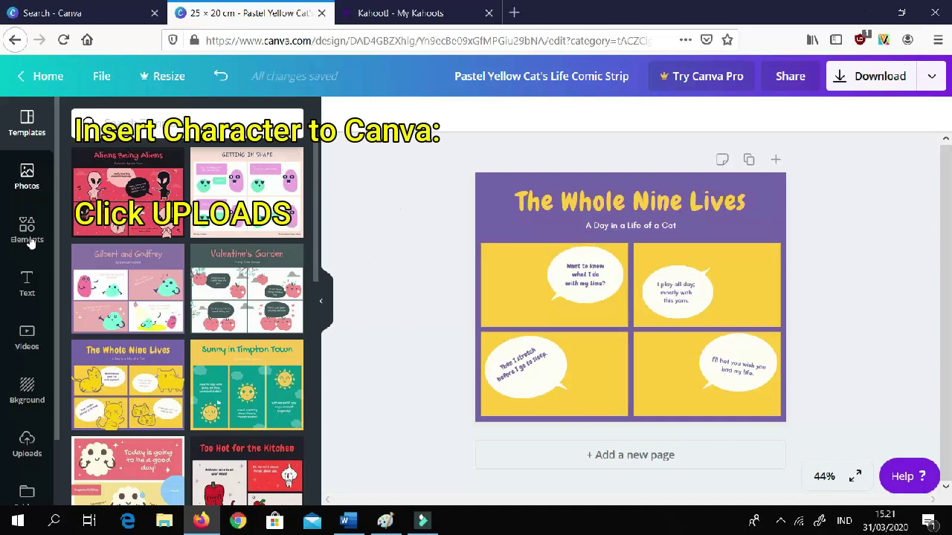
Upload the character images sss.png, sss2.png and SSS3.png from the Desktop to the Canva uploads
{"action": "left_click", "coordinate": [28, 456]}
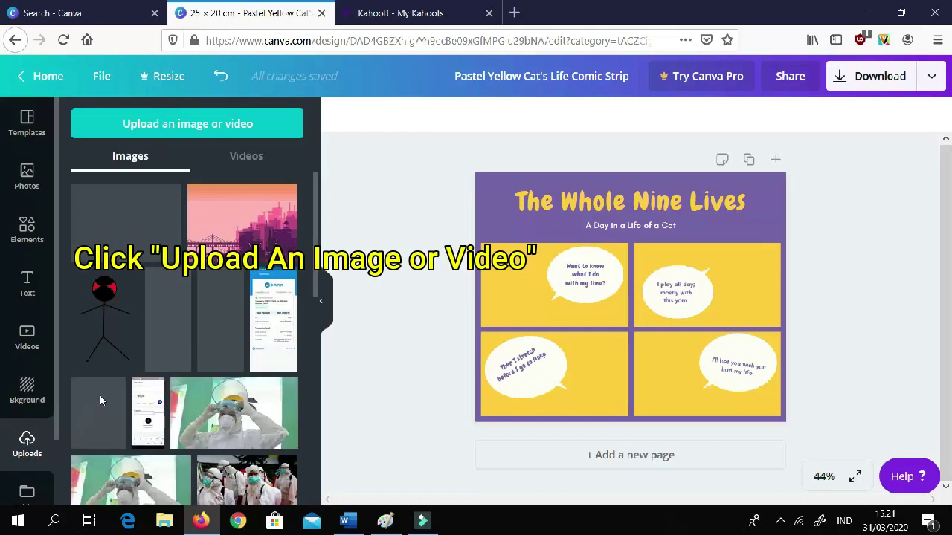
{"action": "left_click", "coordinate": [200, 126]}
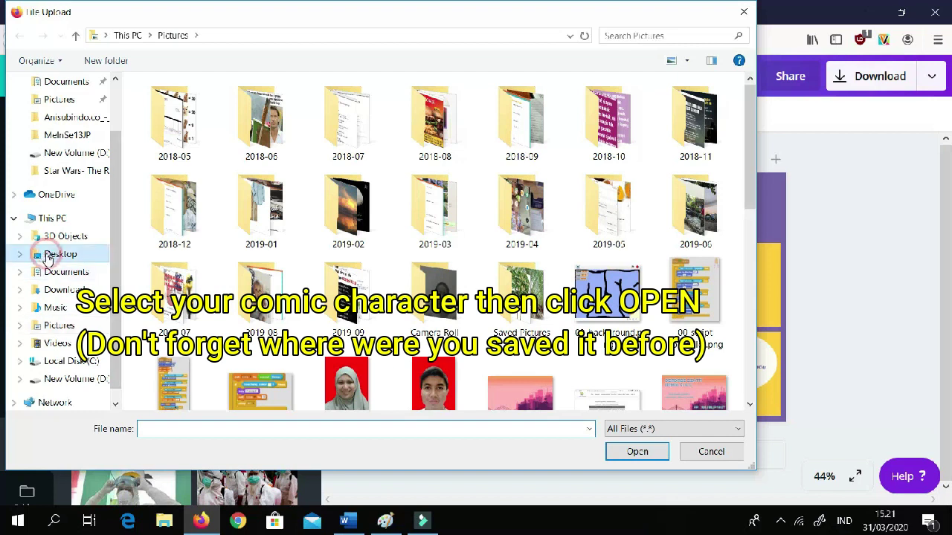
{"action": "left_click", "coordinate": [49, 257]}
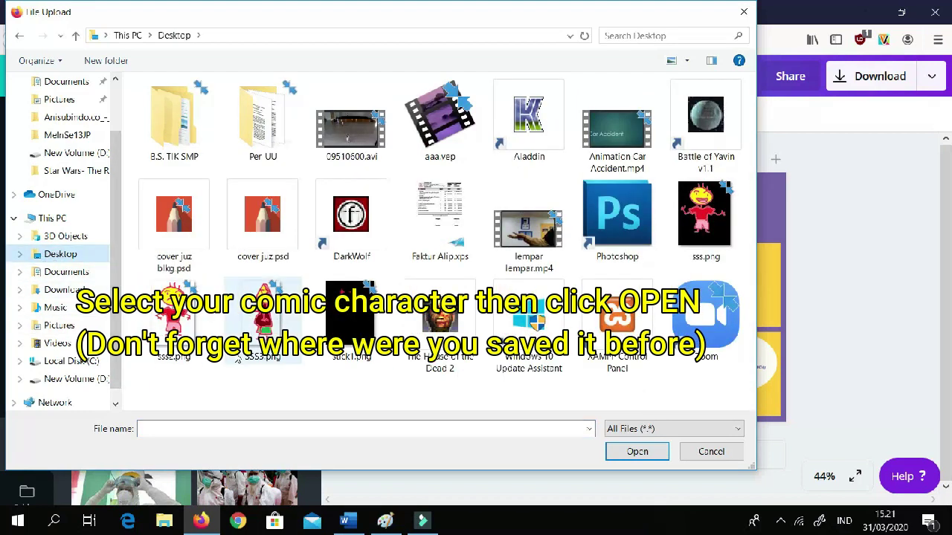
{"action": "left_click", "coordinate": [158, 341]}
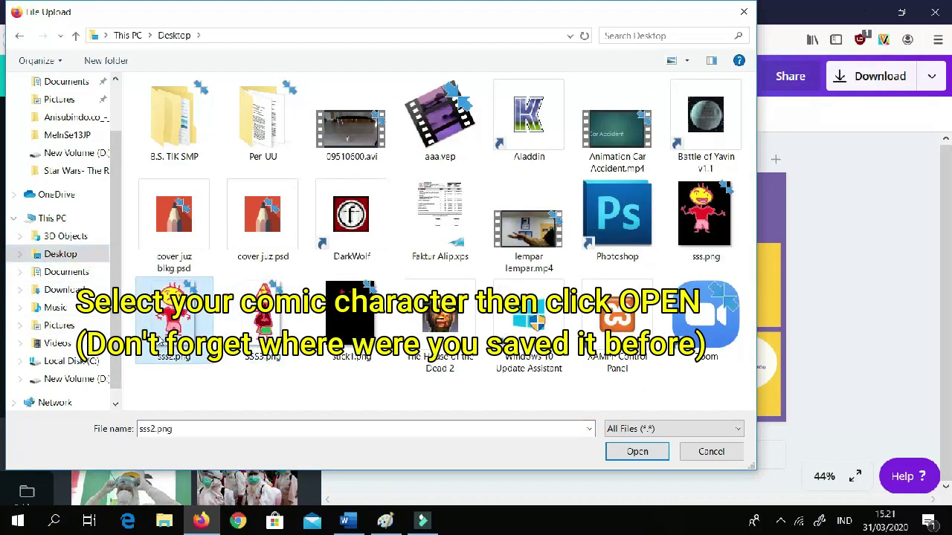
{"action": "left_click", "coordinate": [266, 332], "text": "ctrl"}
{"action": "left_click", "coordinate": [718, 216], "text": "ctrl"}
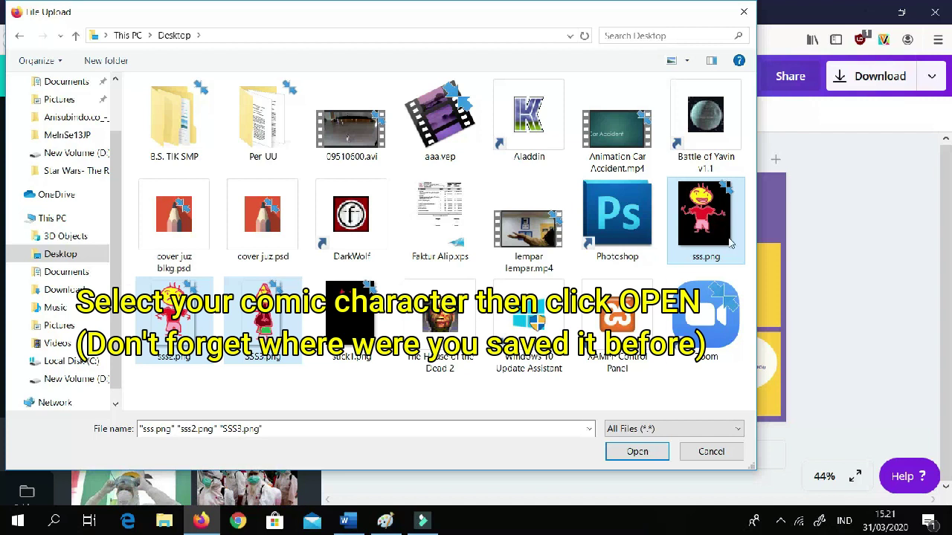
{"action": "left_click", "coordinate": [637, 452]}
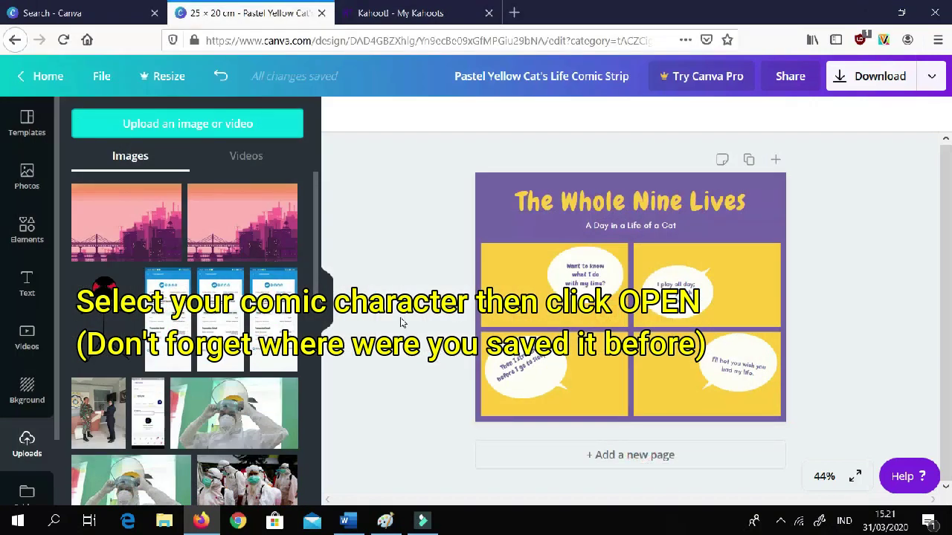
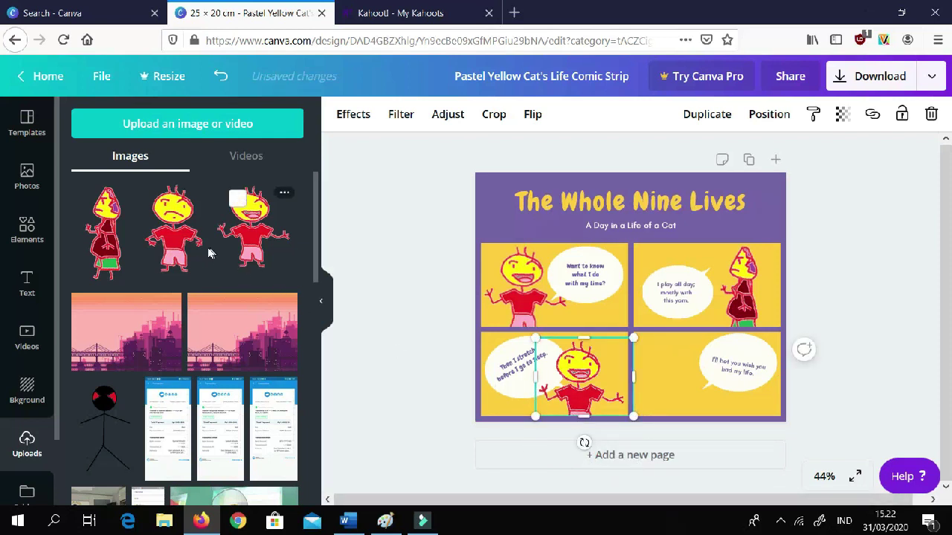
Add the frowning character to the fourth panel and scale it down to fit beside the speech bubble
{"action": "left_click_drag", "start_coordinate": [181, 248], "coordinate": [667, 378]}
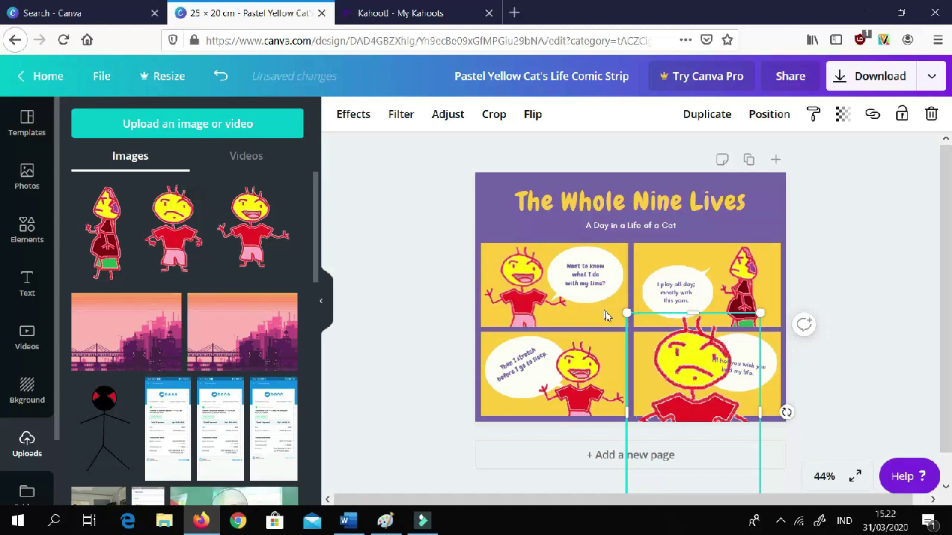
{"action": "left_click_drag", "start_coordinate": [627, 314], "coordinate": [667, 374]}
{"action": "left_click_drag", "start_coordinate": [710, 414], "coordinate": [674, 374]}
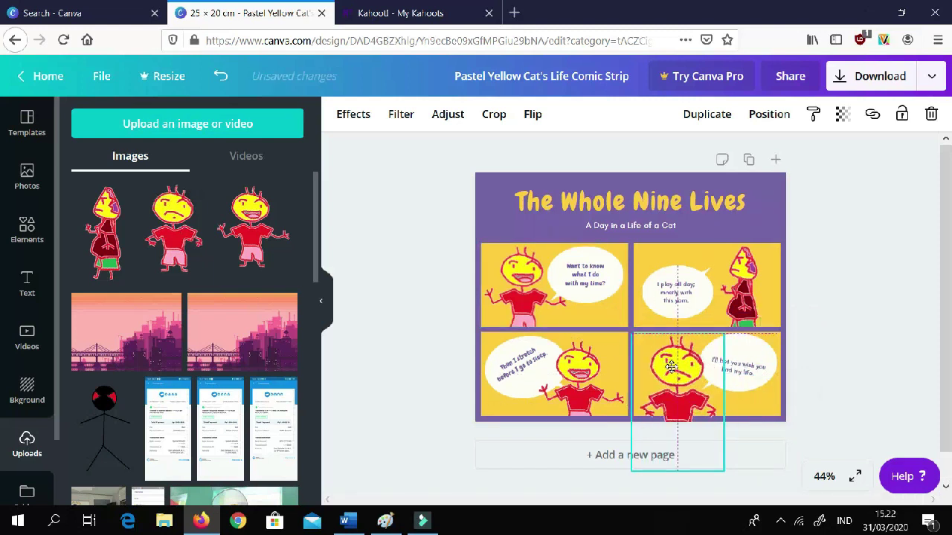
{"action": "left_click_drag", "start_coordinate": [723, 471], "coordinate": [674, 420]}
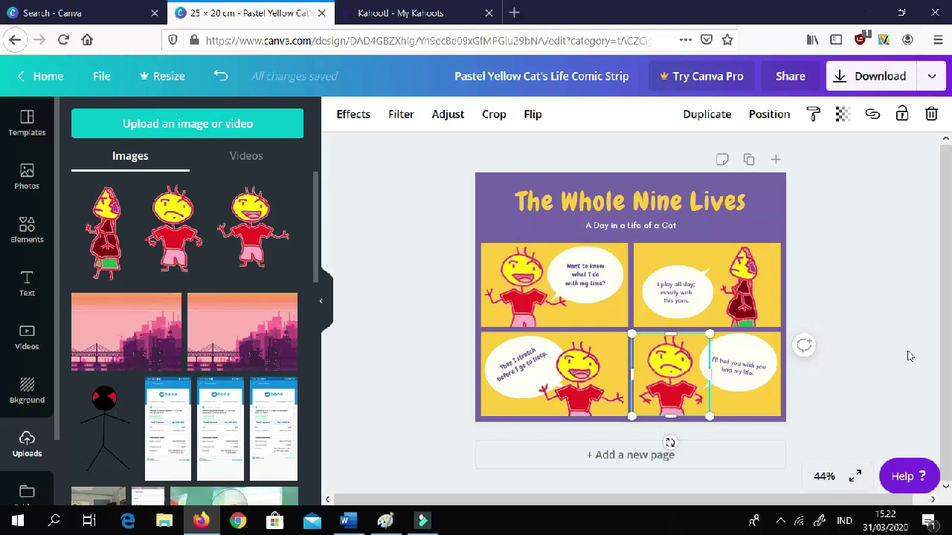
{"action": "left_click", "coordinate": [885, 351]}
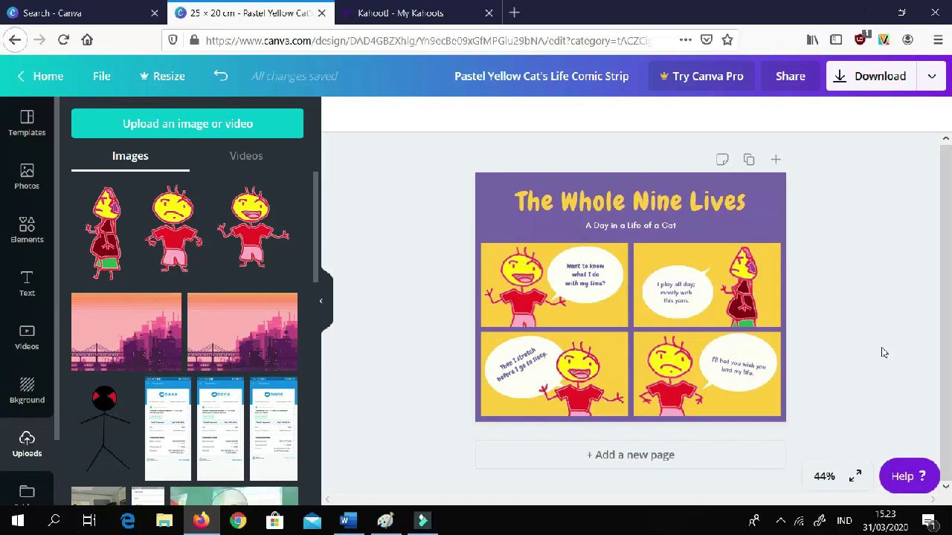
{"action": "left_click", "coordinate": [561, 211]}
{"action": "left_click_drag", "start_coordinate": [518, 202], "coordinate": [764, 209]}
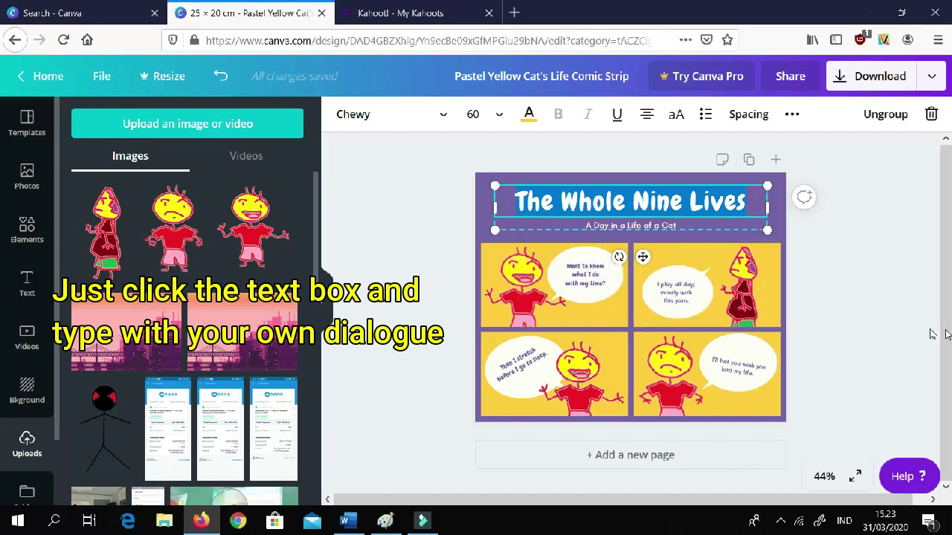
{"action": "left_click", "coordinate": [848, 295]}
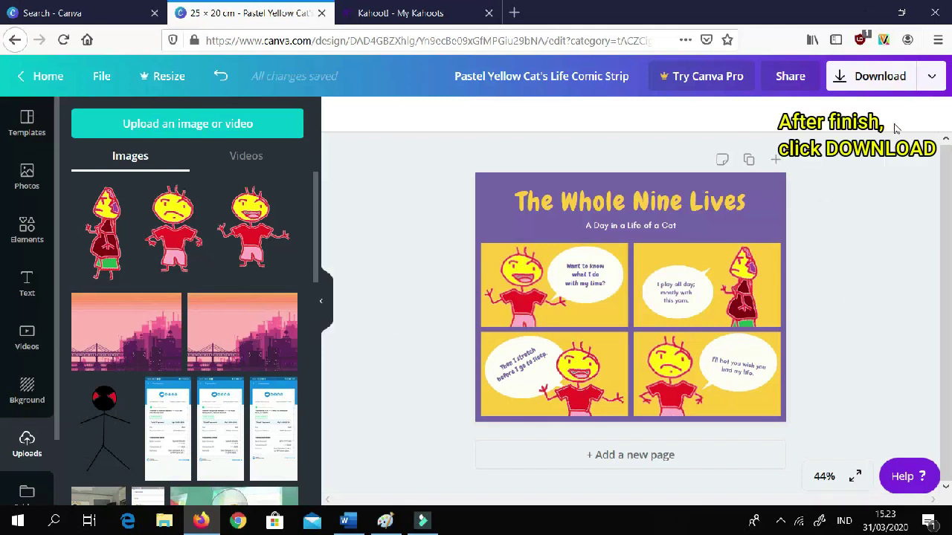
Download the comic strip with the file type set to PNG and save the file through Firefox
{"action": "left_click", "coordinate": [889, 78]}
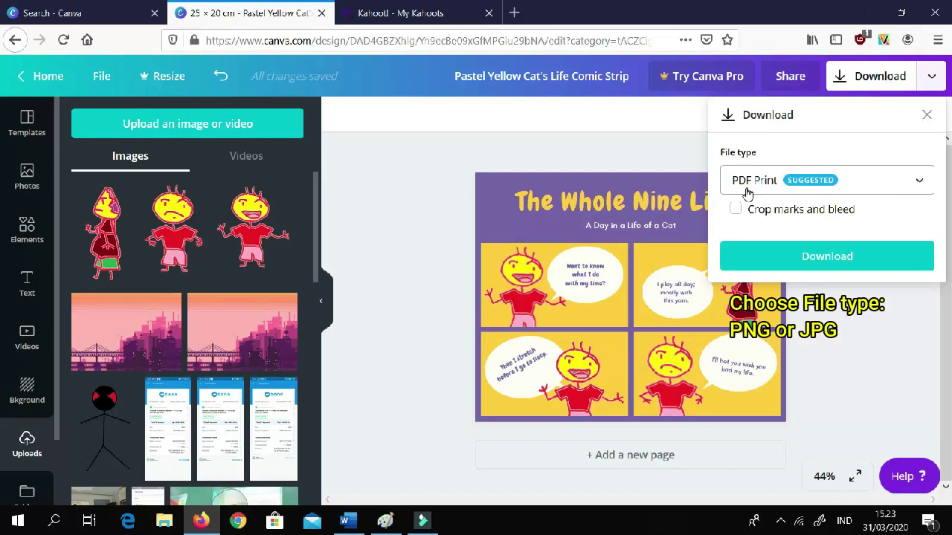
{"action": "left_click", "coordinate": [900, 191]}
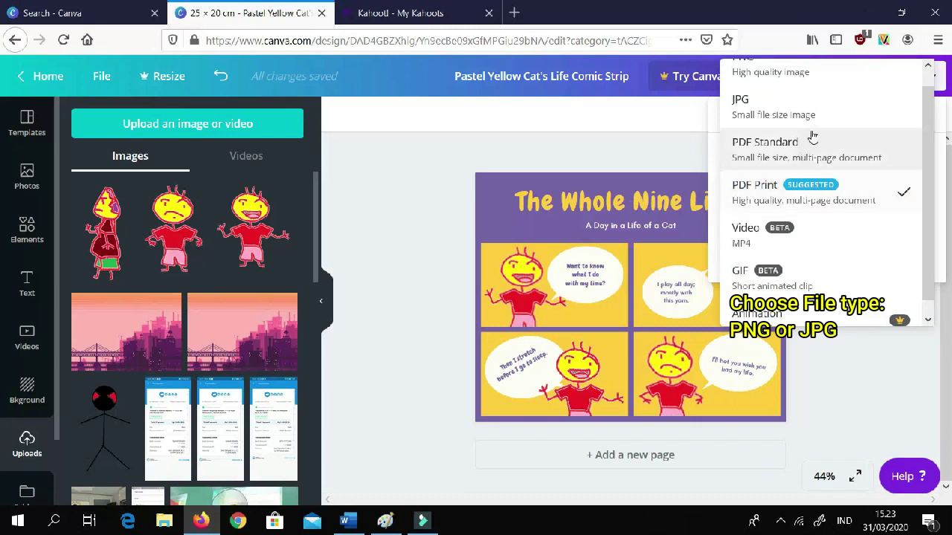
{"action": "scroll", "coordinate": [812, 119], "scroll_direction": "up", "scroll_amount": 1}
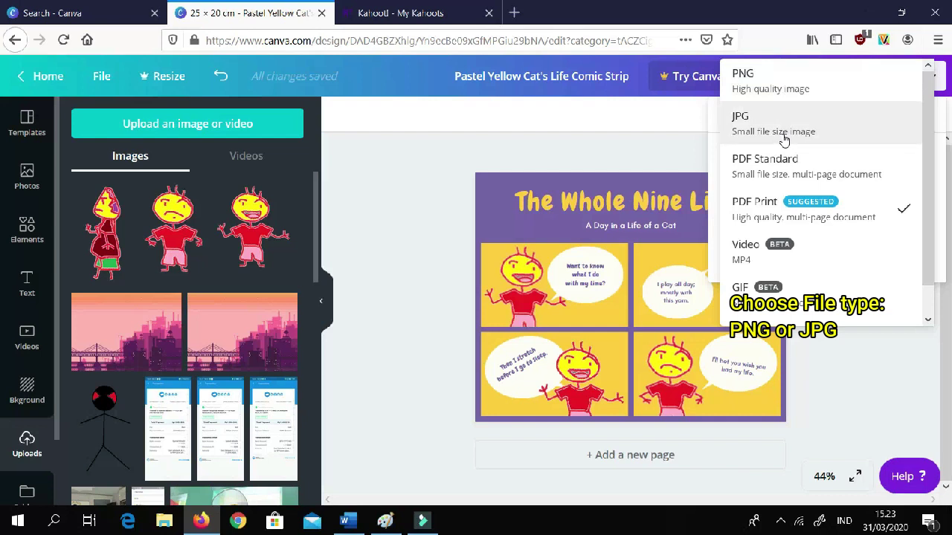
{"action": "left_click", "coordinate": [786, 85]}
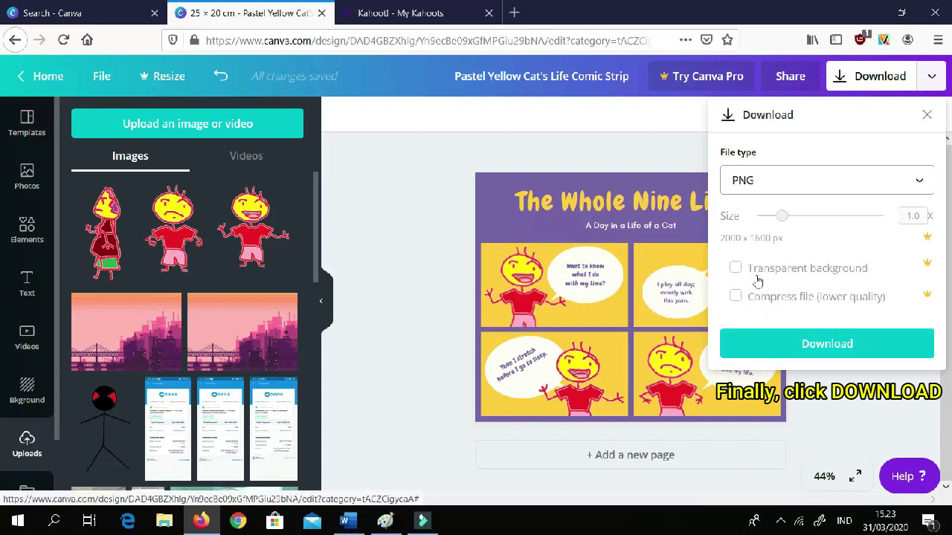
{"action": "left_click", "coordinate": [810, 350]}
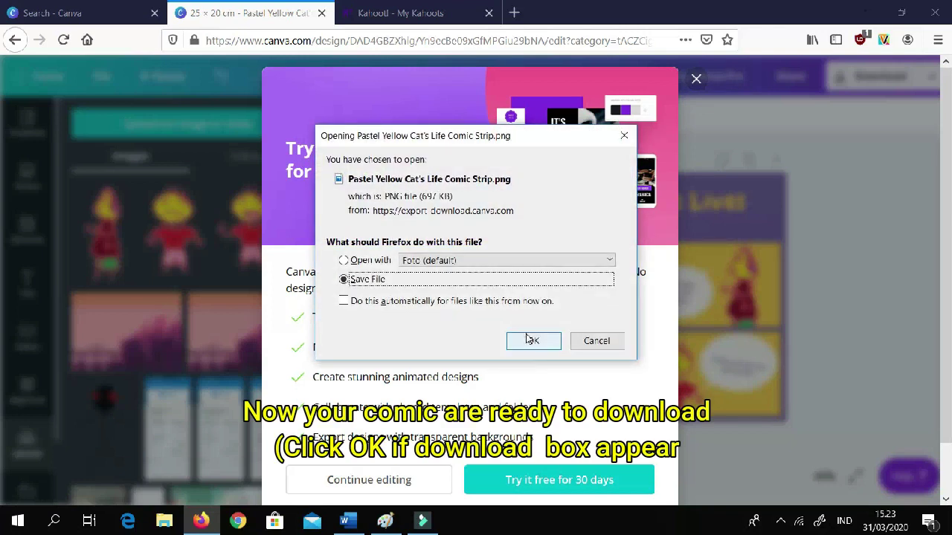
{"action": "left_click", "coordinate": [527, 343]}
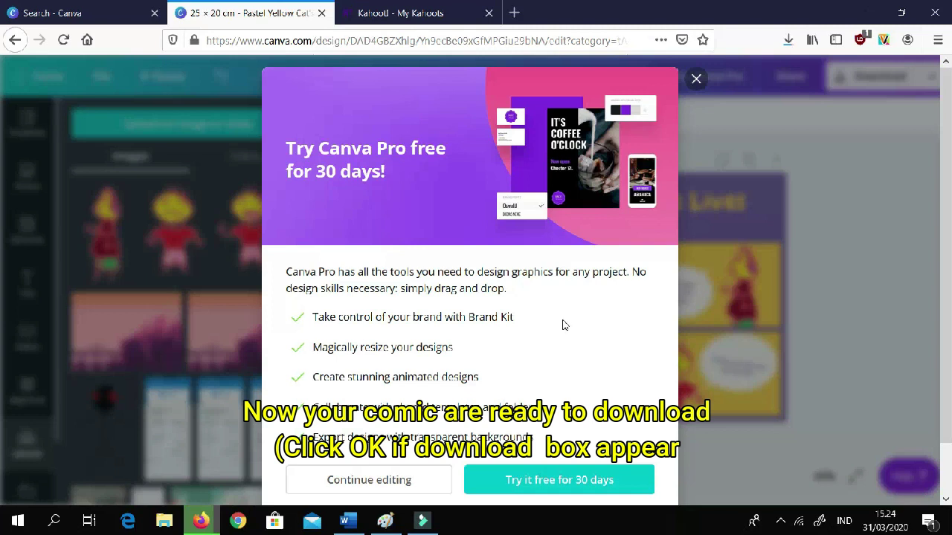
Dismiss the Canva Pro trial offer and open the downloaded Pastel Yellow Cat's Life Comic Strip.png to check it
{"action": "left_click", "coordinate": [696, 79]}
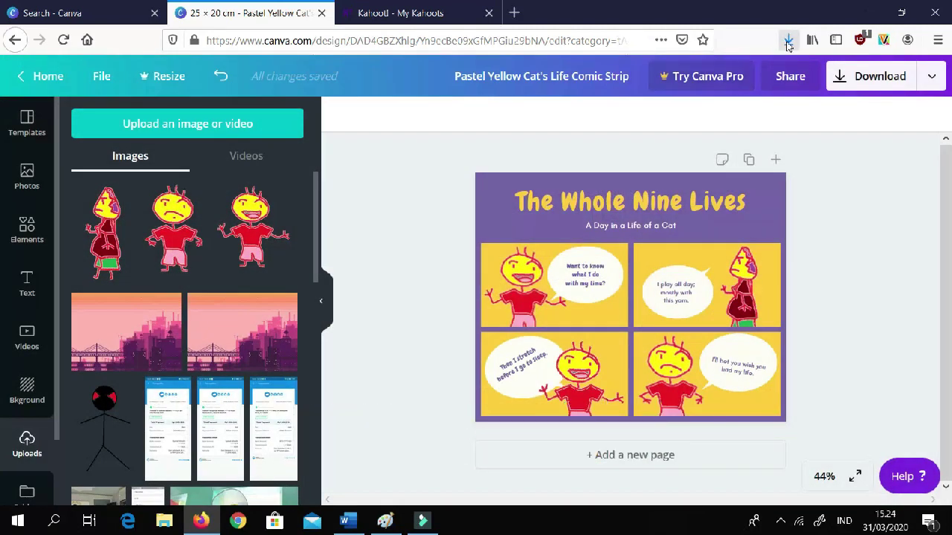
{"action": "left_click", "coordinate": [789, 41]}
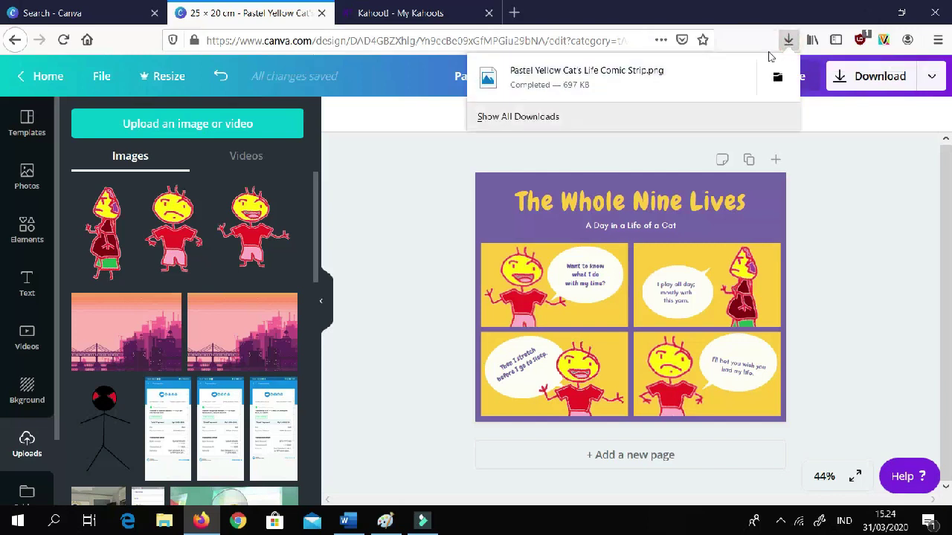
{"action": "left_click", "coordinate": [609, 74]}
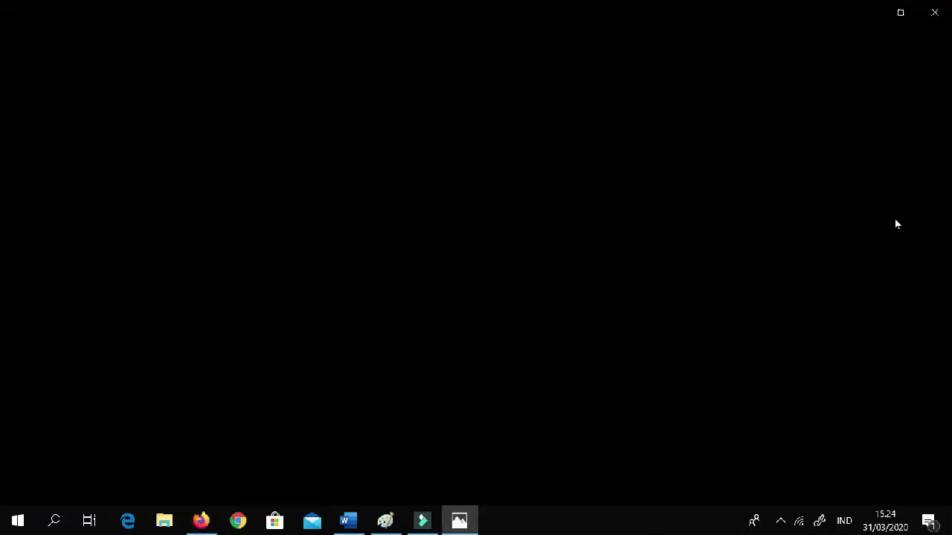